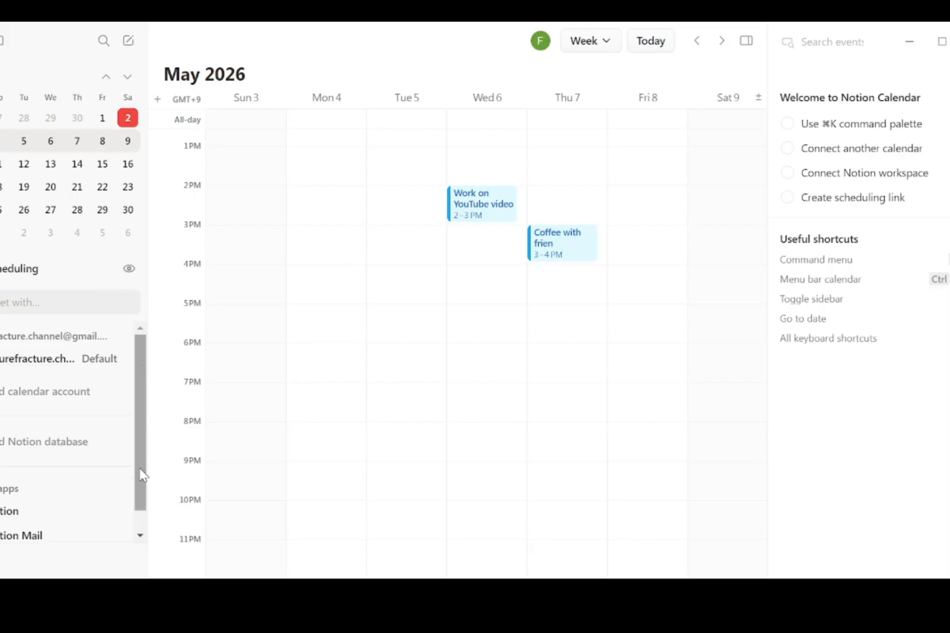
{"action": "scroll", "coordinate": [139, 486], "scroll_direction": "down", "scroll_amount": 1}
{"action": "scroll", "coordinate": [135, 430], "scroll_direction": "up", "scroll_amount": 1}
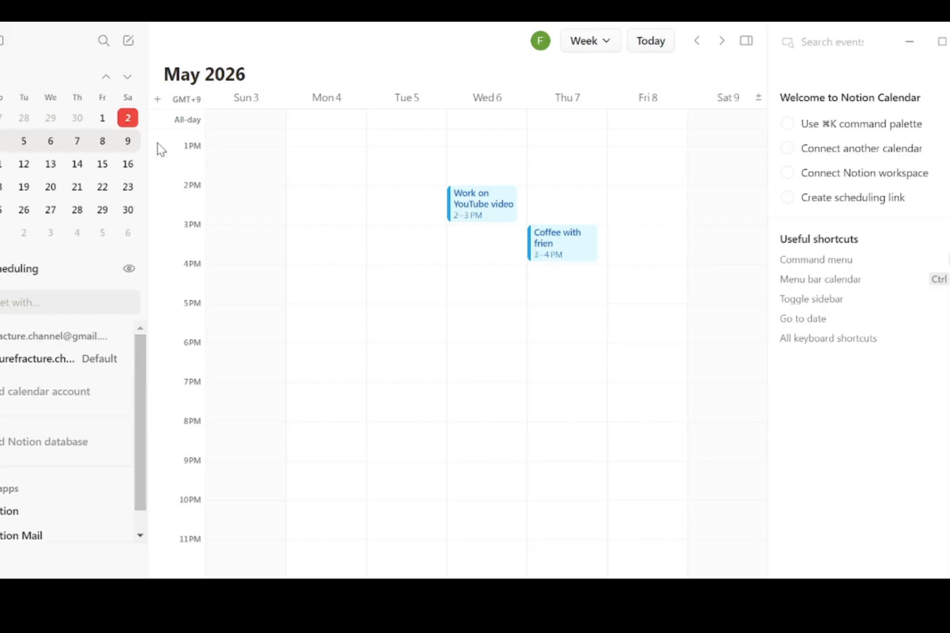
{"action": "left_click", "coordinate": [722, 41]}
{"action": "left_click", "coordinate": [697, 41]}
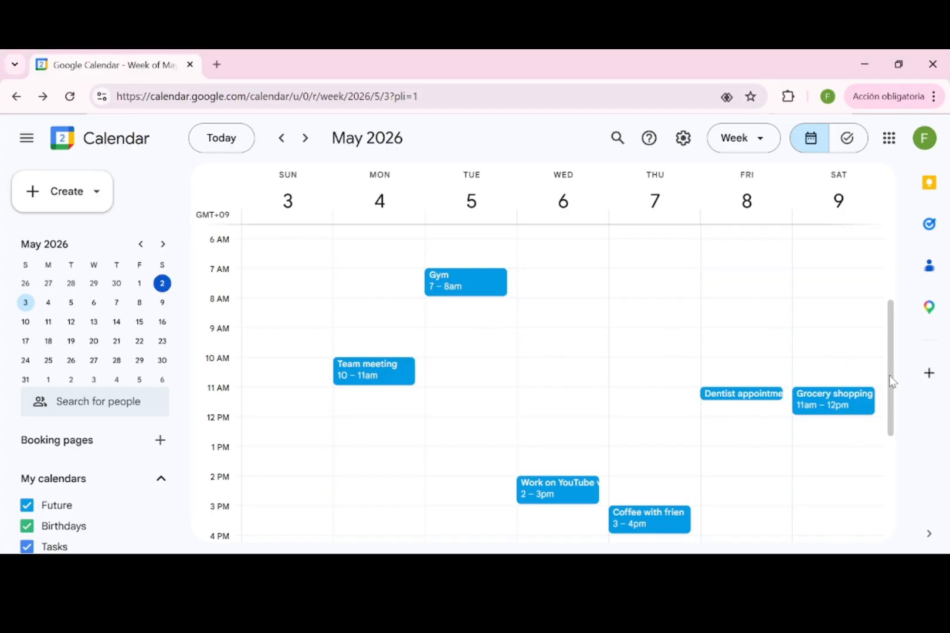
Step: In Google Calendar, view the week of June 1, 2026, and return to the week of May 4
{"action": "left_click_drag", "start_coordinate": [893, 379], "coordinate": [901, 412]}
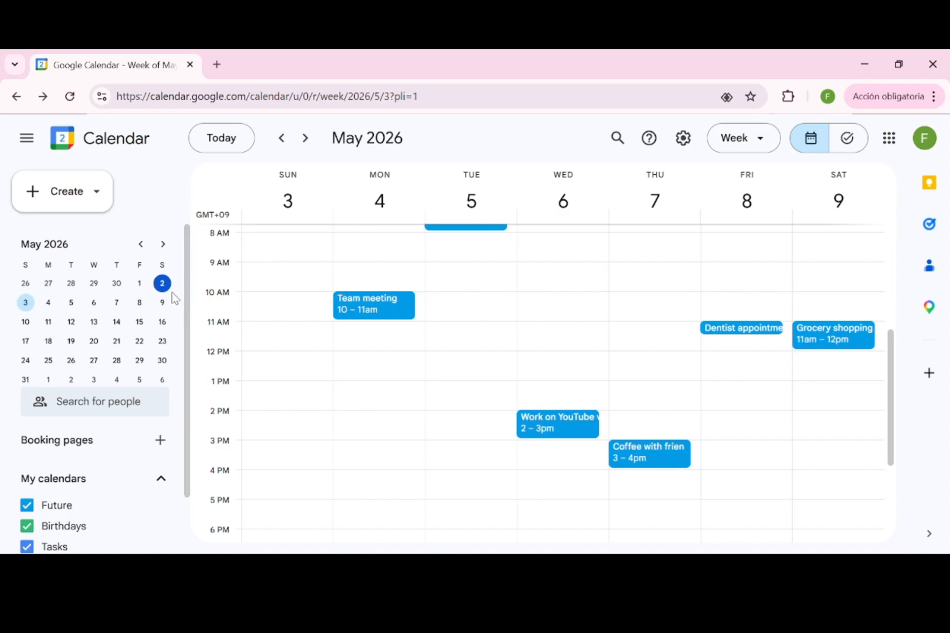
{"action": "left_click", "coordinate": [162, 245]}
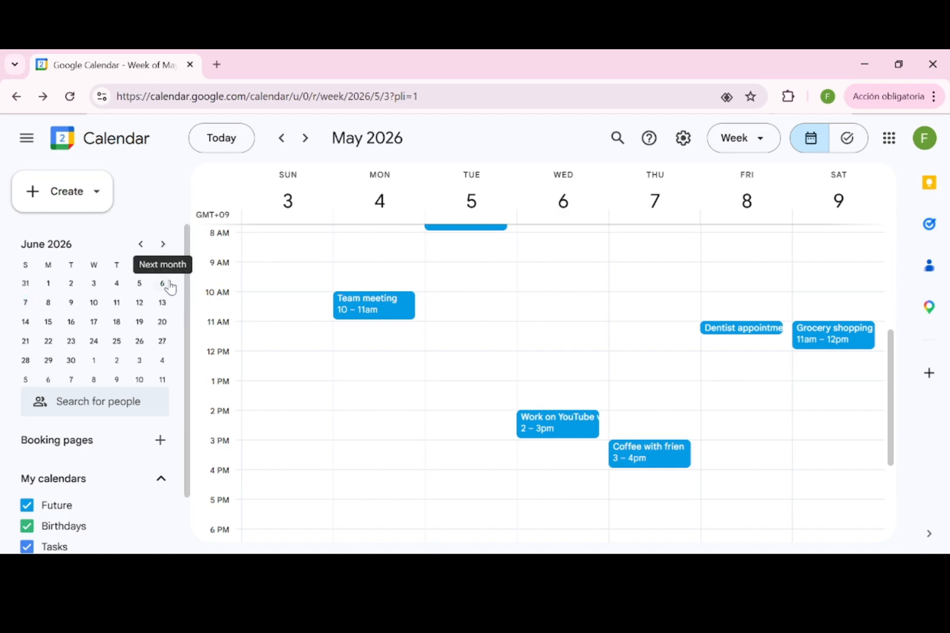
{"action": "left_click", "coordinate": [48, 283]}
{"action": "left_click", "coordinate": [140, 245]}
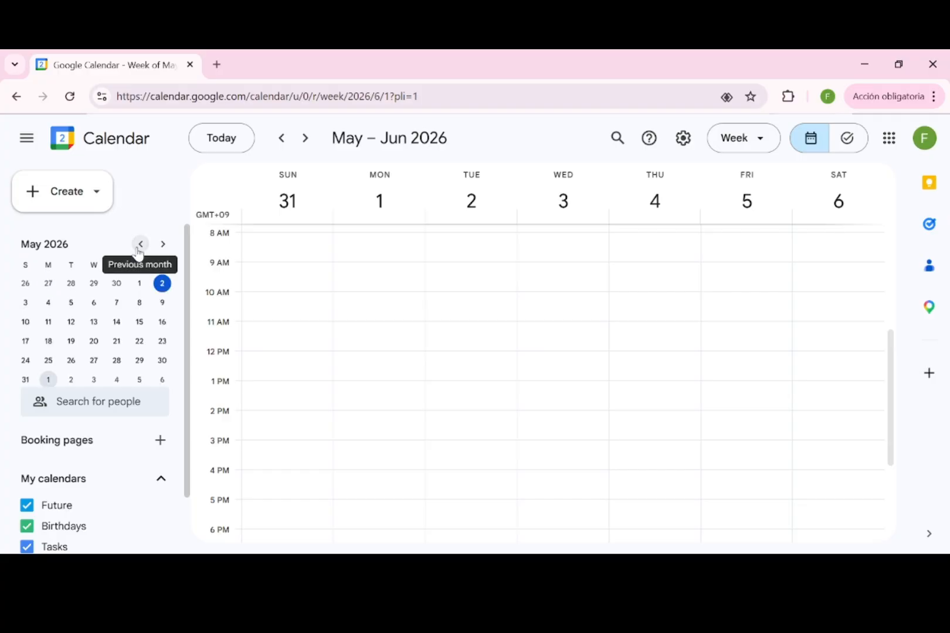
{"action": "left_click", "coordinate": [48, 303]}
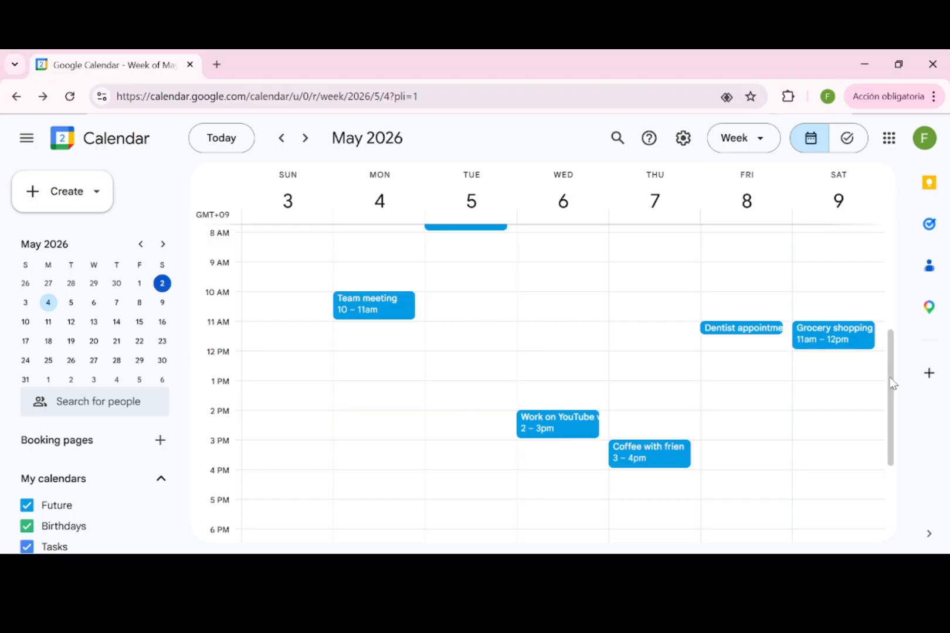
Step: Open the full details of Monday's Team meeting event and leave them without making changes
{"action": "mouse_move", "coordinate": [891, 386]}
{"action": "left_mouse_down"}
{"action": "mouse_move", "coordinate": [891, 339]}
{"action": "mouse_move", "coordinate": [891, 370]}
{"action": "left_mouse_up"}
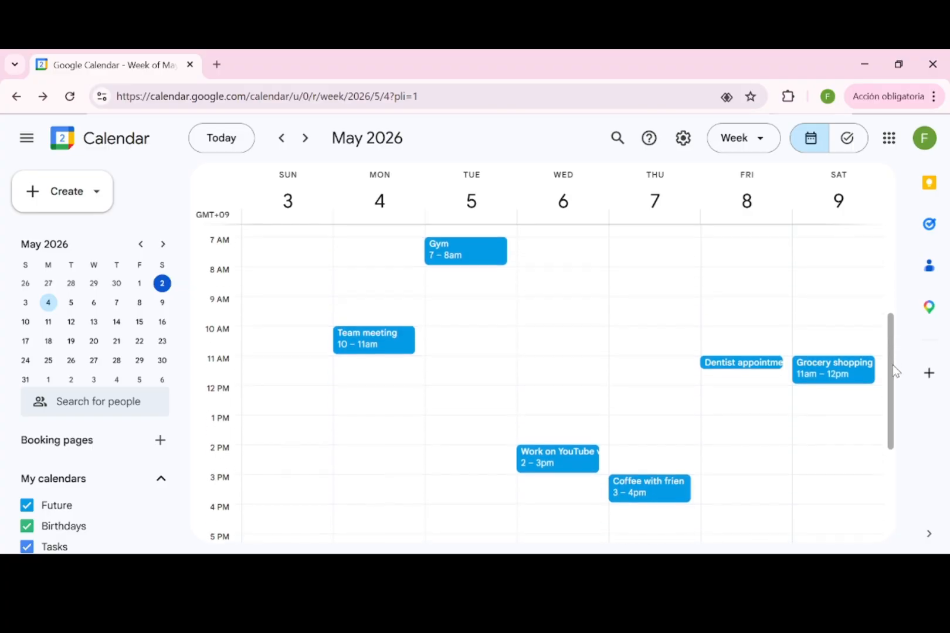
{"action": "left_click", "coordinate": [389, 334]}
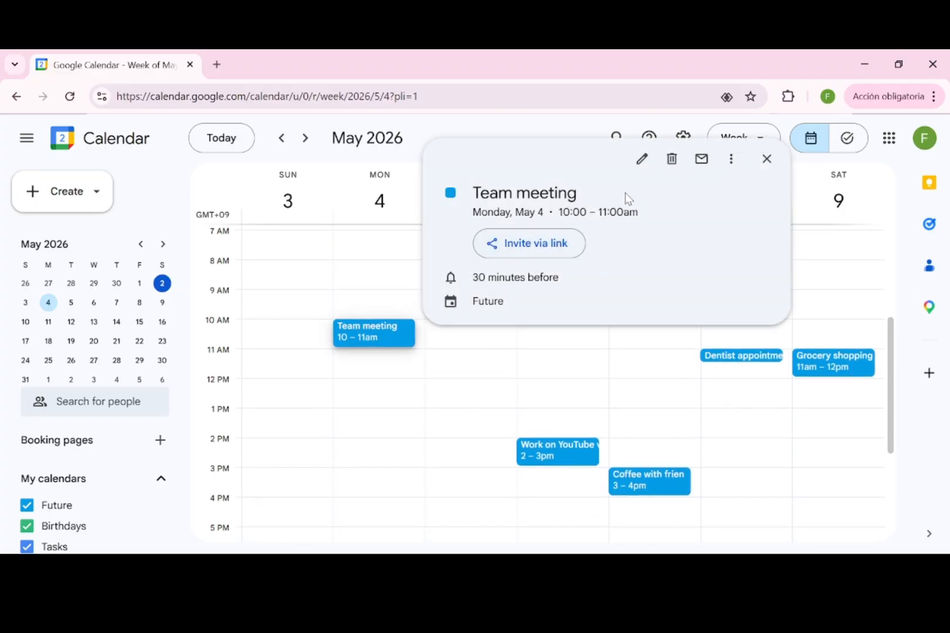
{"action": "left_click", "coordinate": [642, 160]}
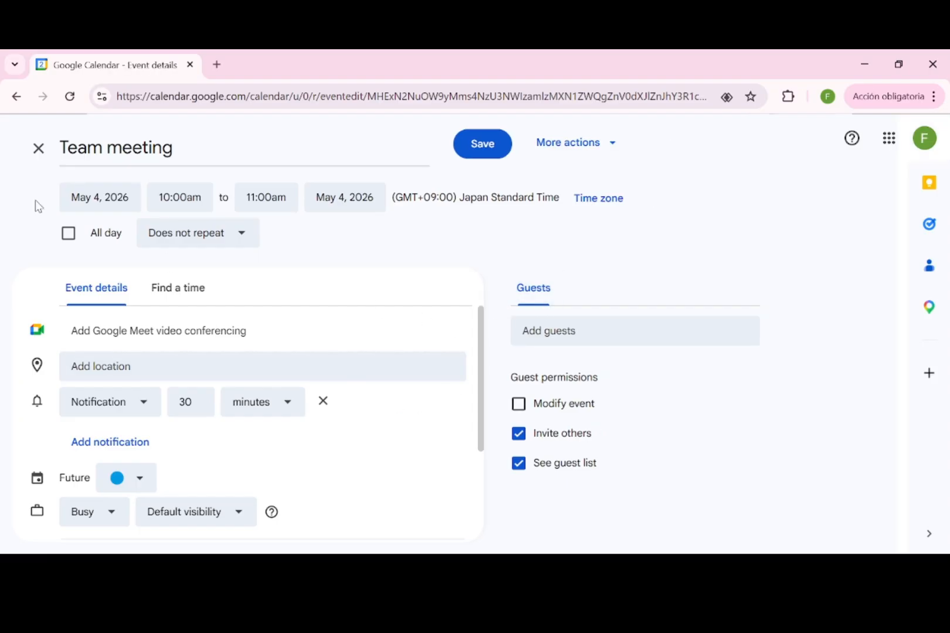
{"action": "left_click", "coordinate": [38, 149]}
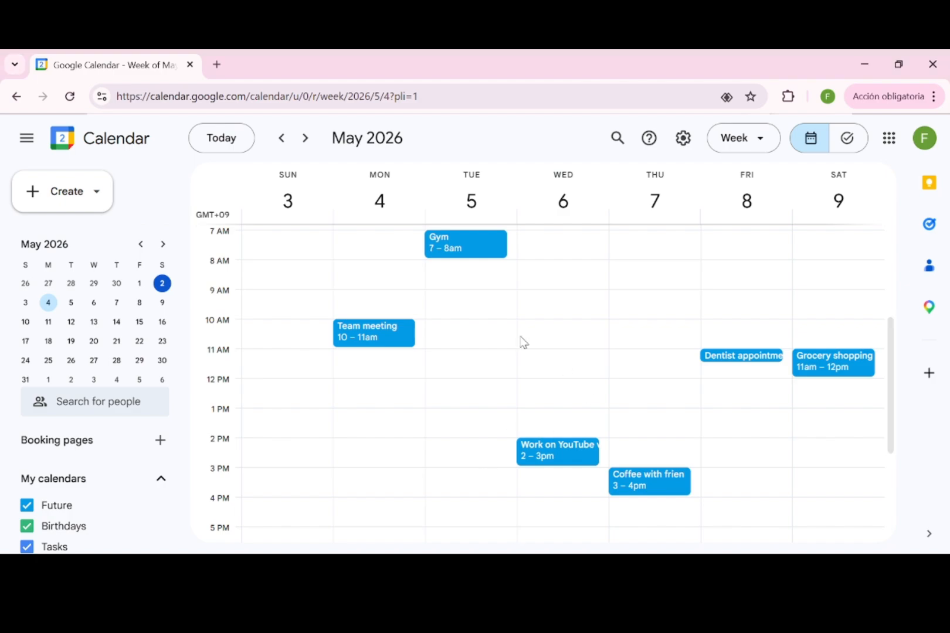
Step: Add the description "descript" to Wednesday's Work on YouTube video event and save it
{"action": "left_click", "coordinate": [558, 464]}
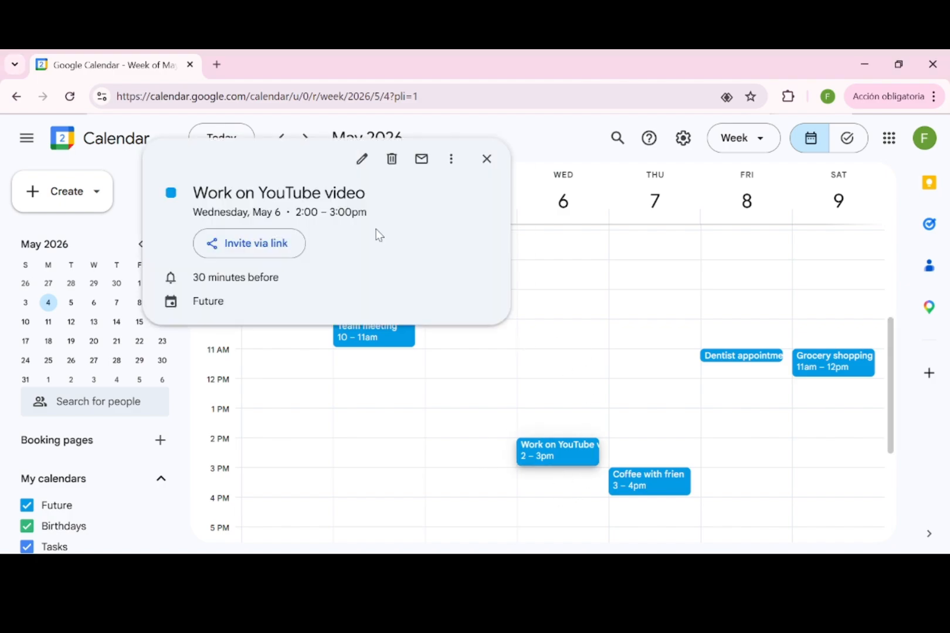
{"action": "left_click", "coordinate": [363, 161]}
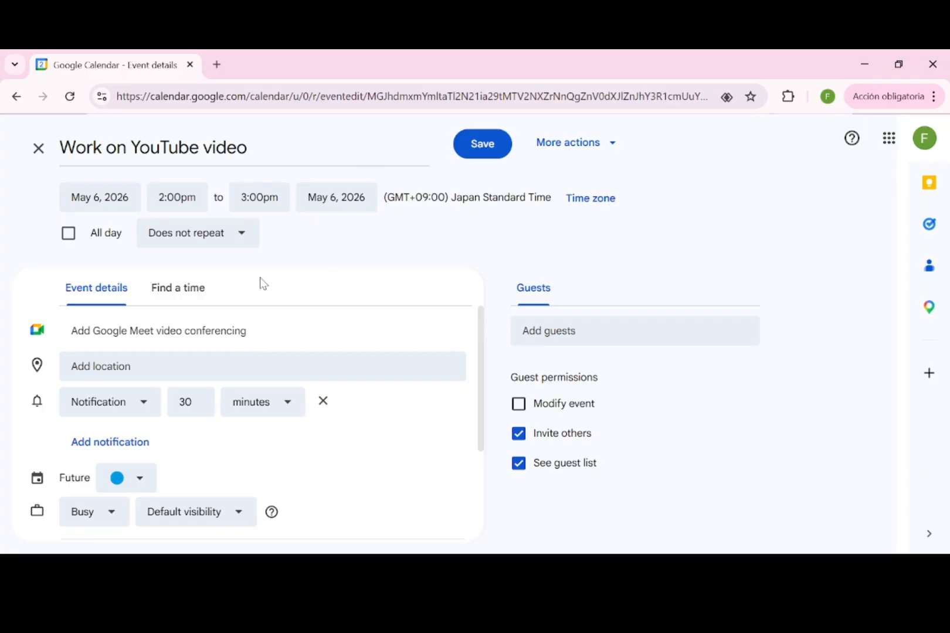
{"action": "scroll", "coordinate": [901, 378], "scroll_direction": "down", "scroll_amount": 2}
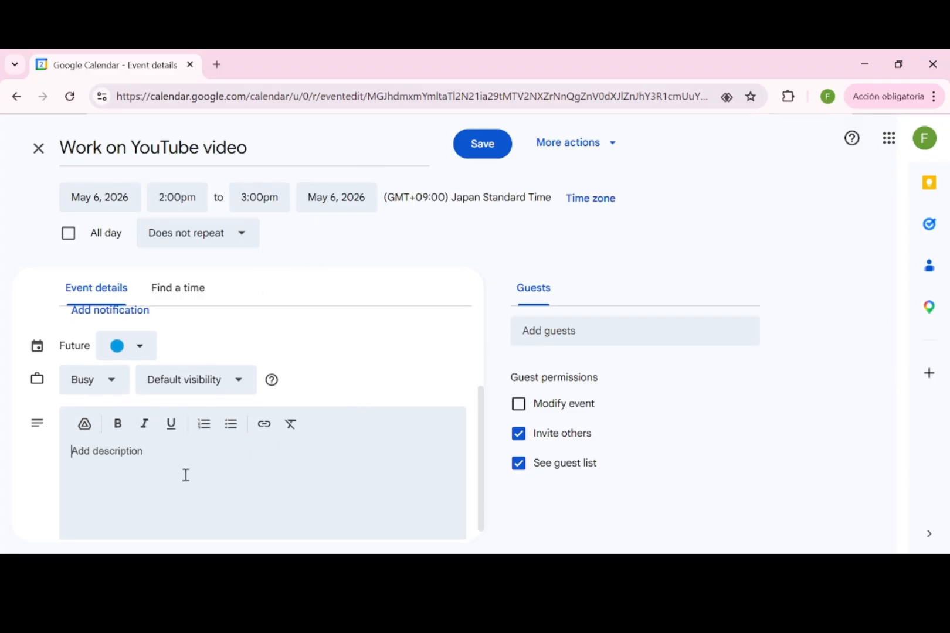
{"action": "type", "text": "descrip"}
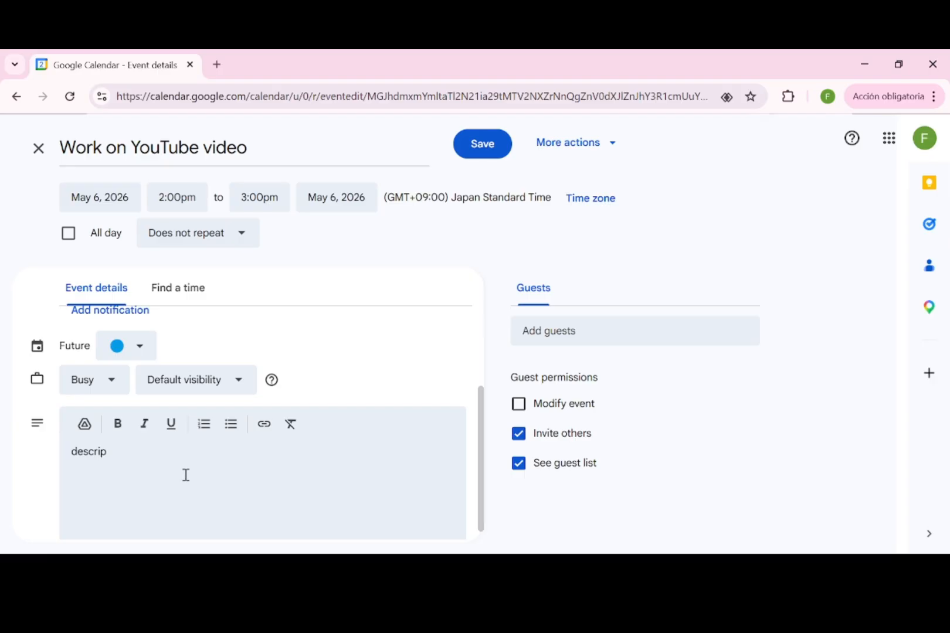
{"action": "type", "text": "t"}
{"action": "left_click", "coordinate": [484, 152]}
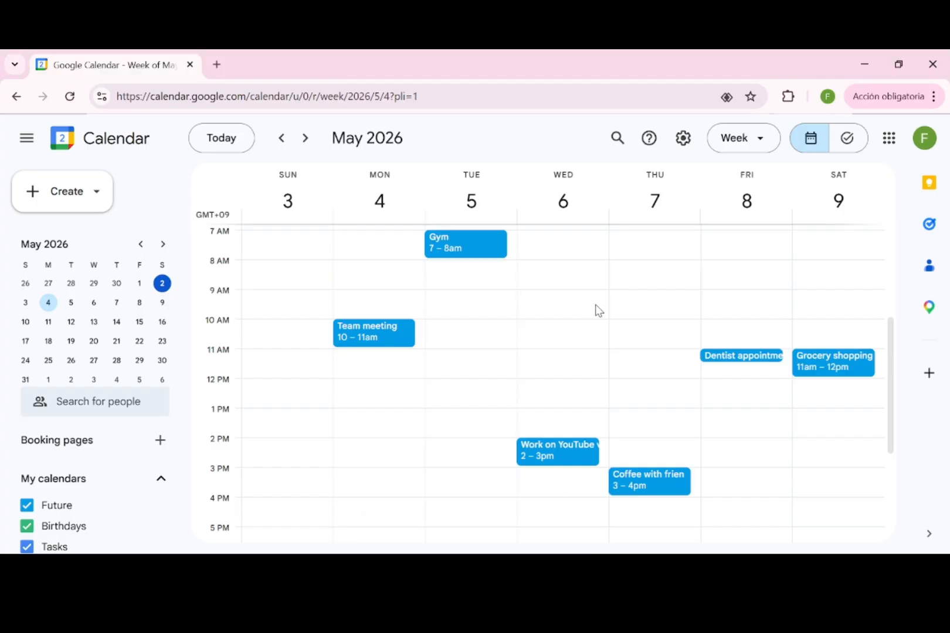
Step: Show the calendar in Month view and in Day view, and look over the schedule for May 4
{"action": "left_click", "coordinate": [757, 138]}
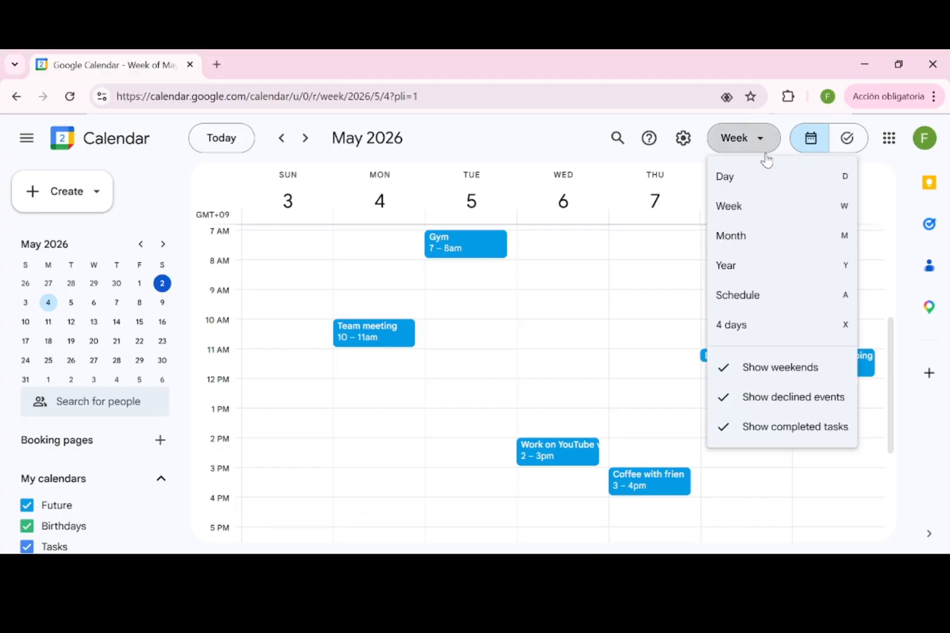
{"action": "left_click", "coordinate": [762, 236]}
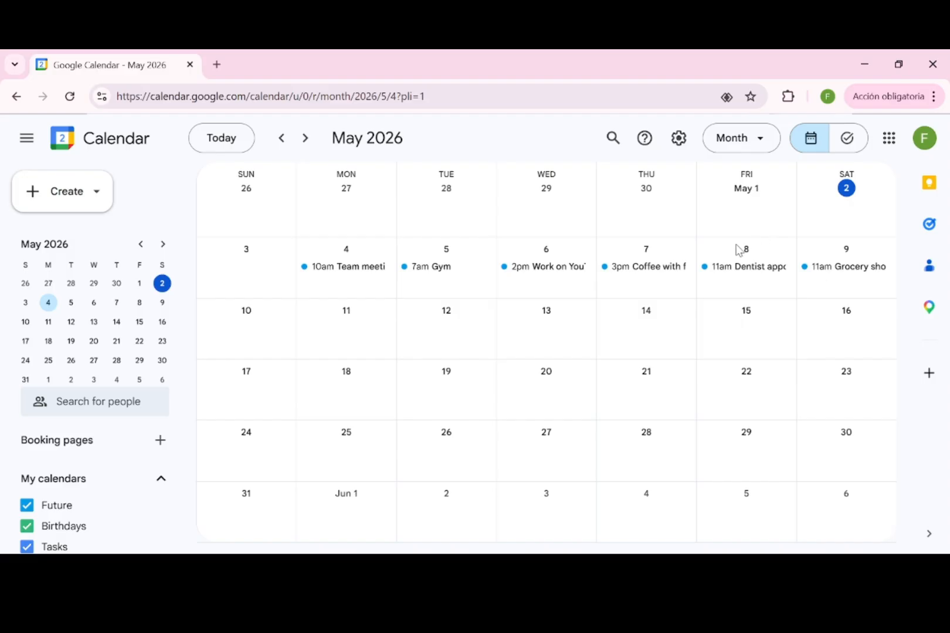
{"action": "left_click", "coordinate": [767, 140]}
{"action": "left_click", "coordinate": [757, 176]}
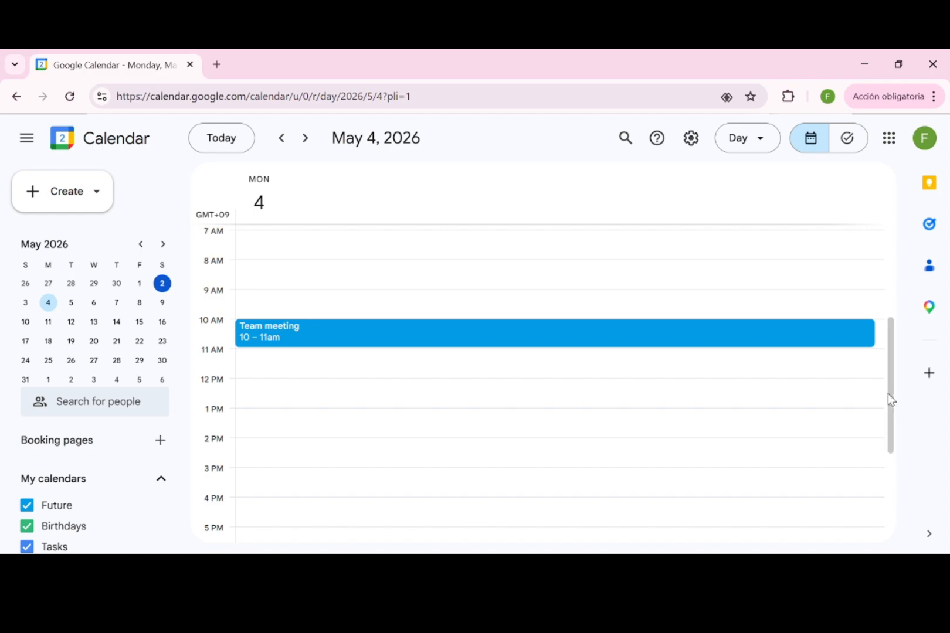
{"action": "left_click_drag", "start_coordinate": [888, 393], "coordinate": [886, 316]}
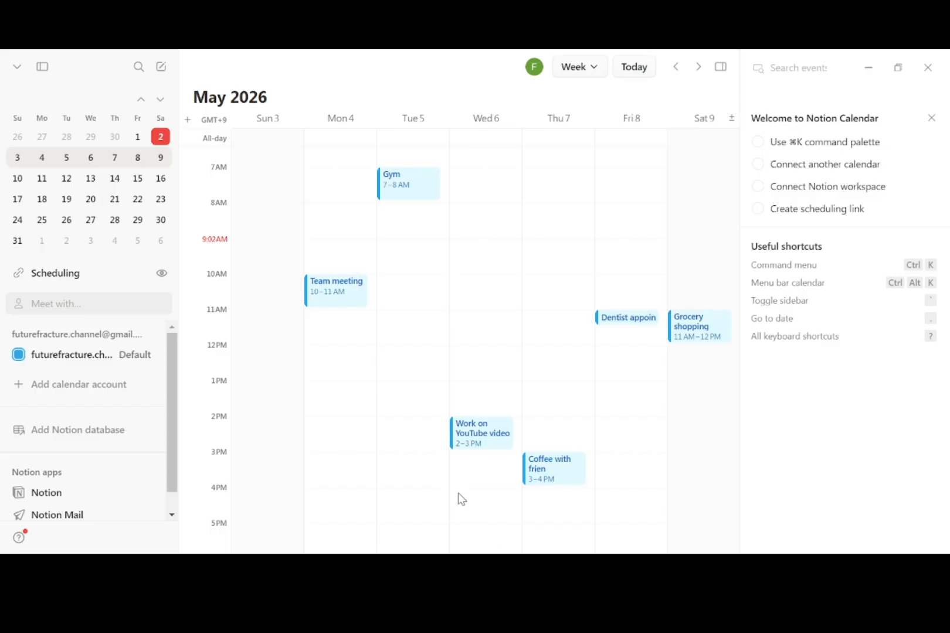
Step: In Notion Calendar, create a "Project review" event on Tuesday, May 5, from 3:15 PM to 4:15 PM
{"action": "right_click", "coordinate": [412, 465]}
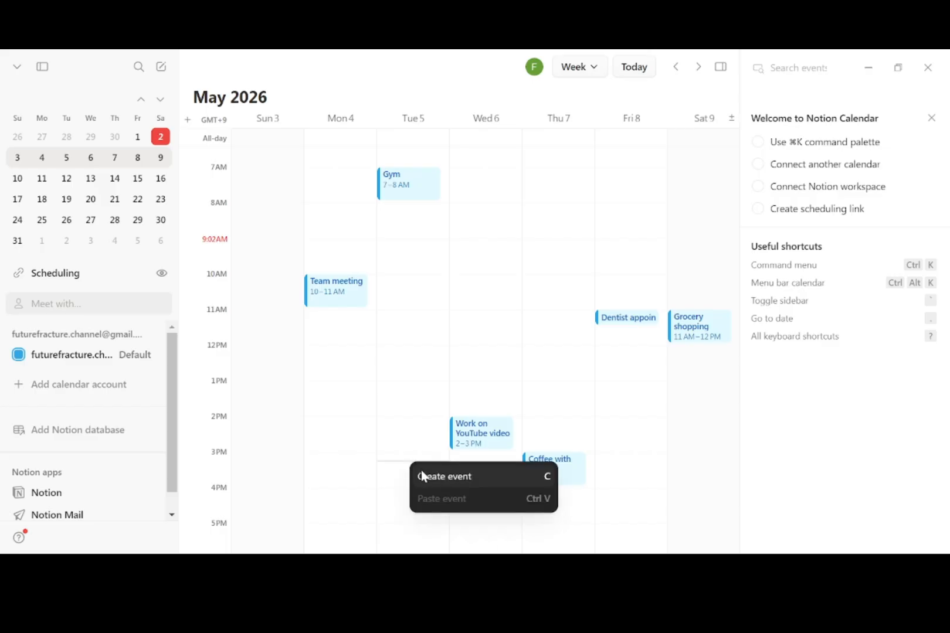
{"action": "left_click", "coordinate": [423, 476]}
{"action": "left_click", "coordinate": [805, 141]}
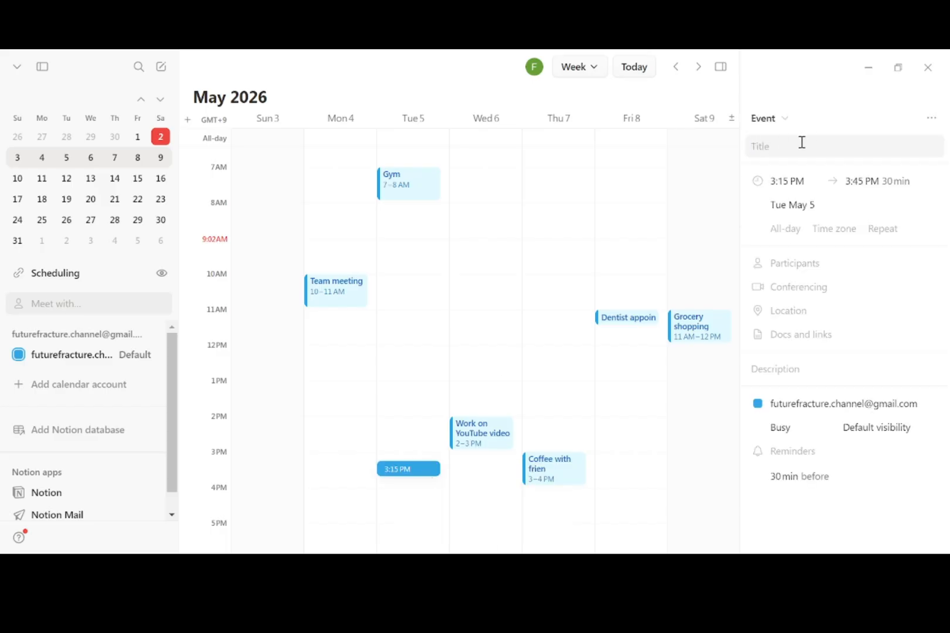
{"action": "type", "text": "Project review"}
{"action": "left_click", "coordinate": [890, 179]}
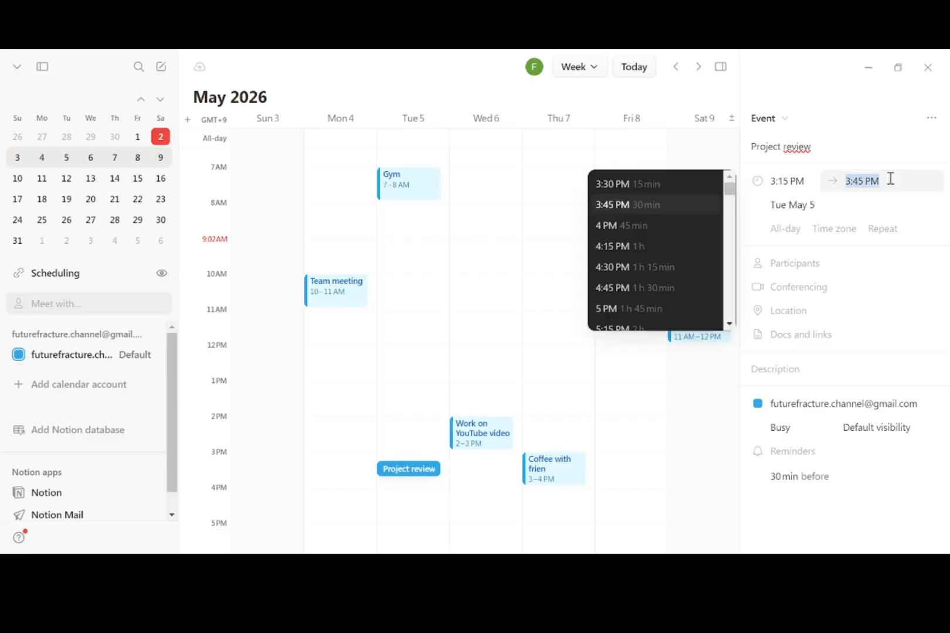
{"action": "left_click", "coordinate": [654, 246]}
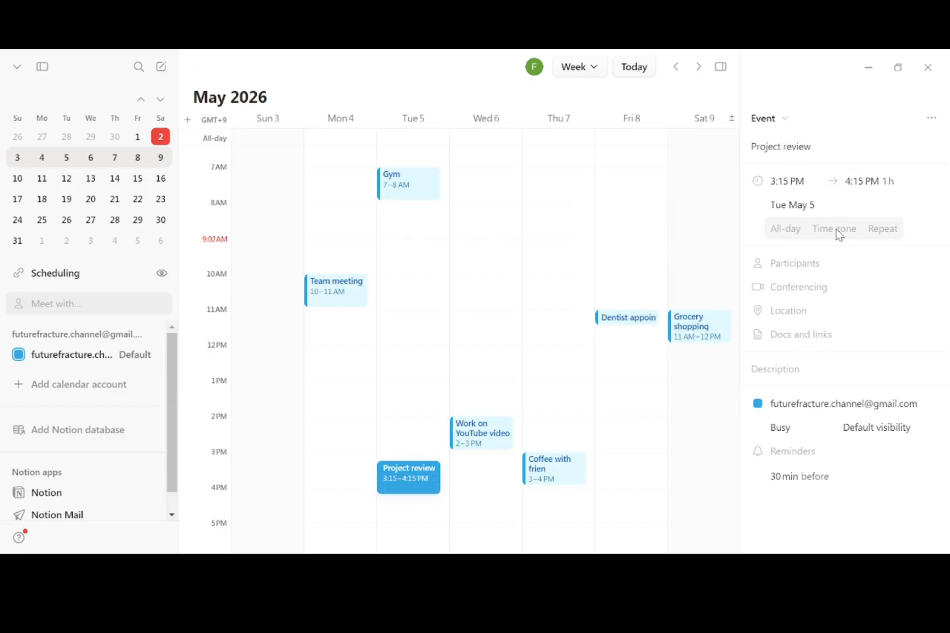
Step: Try to add a participant to the Project review event and close its details
{"action": "left_click", "coordinate": [812, 265]}
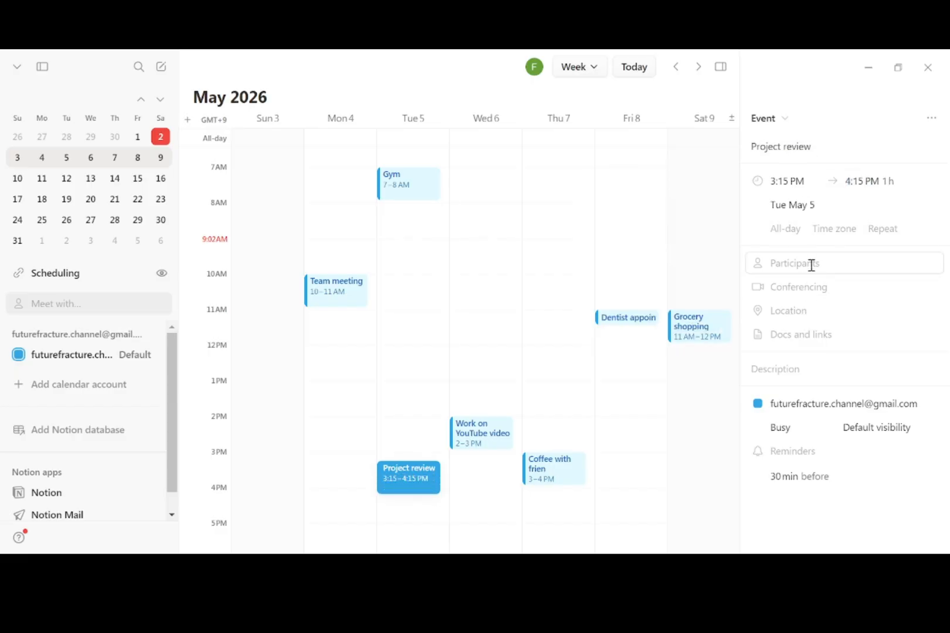
{"action": "left_click", "coordinate": [812, 266]}
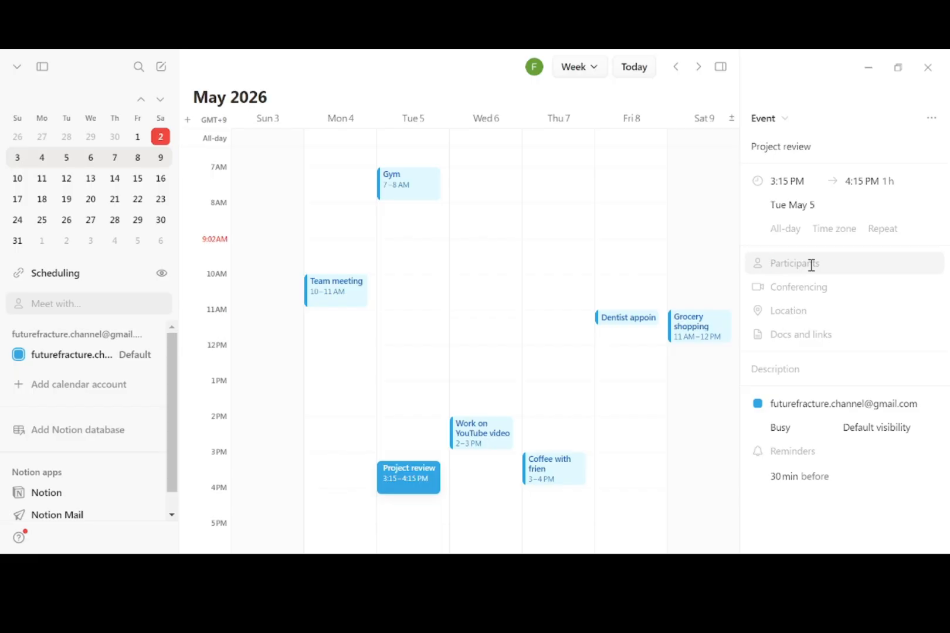
{"action": "type", "text": "ME"}
{"action": "key", "text": "BackSpace"}
{"action": "key", "text": "BackSpace"}
{"action": "type", "text": "Te"}
{"action": "key", "text": "Return"}
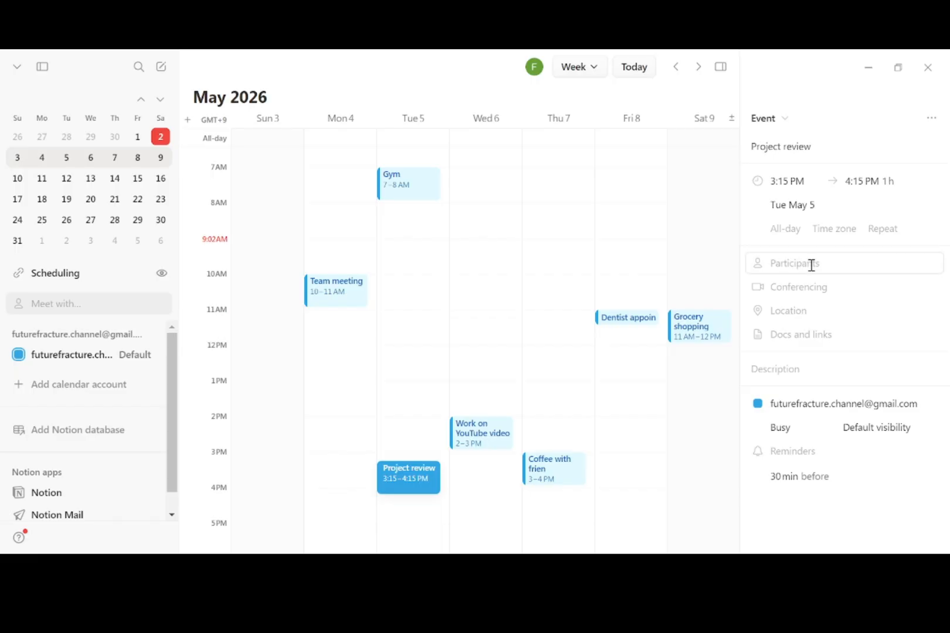
{"action": "left_click", "coordinate": [454, 503]}
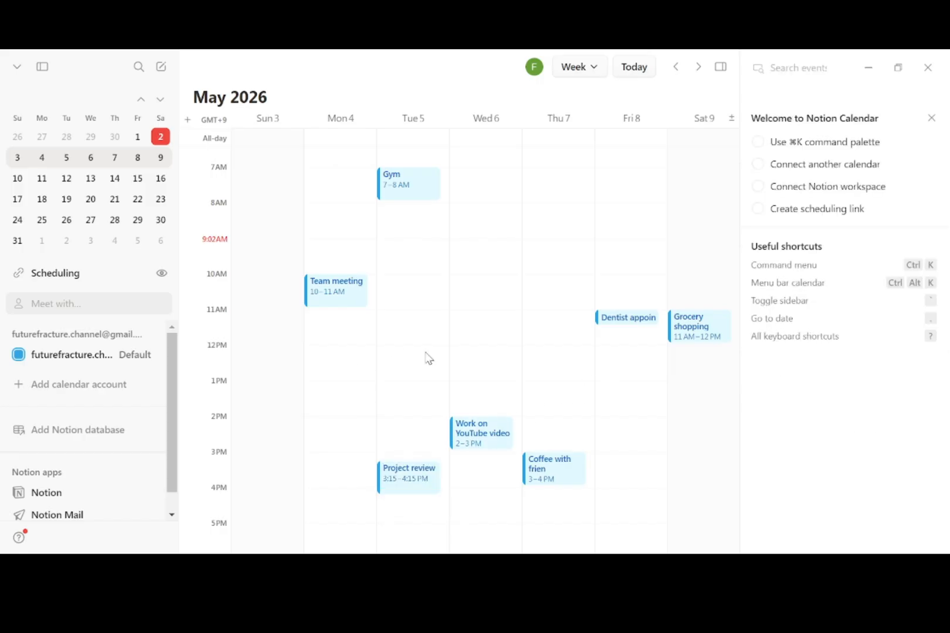
Step: Switch to Google Calendar and check the week of May 4 for the Project review event
{"action": "key", "text": "alt+Tab"}
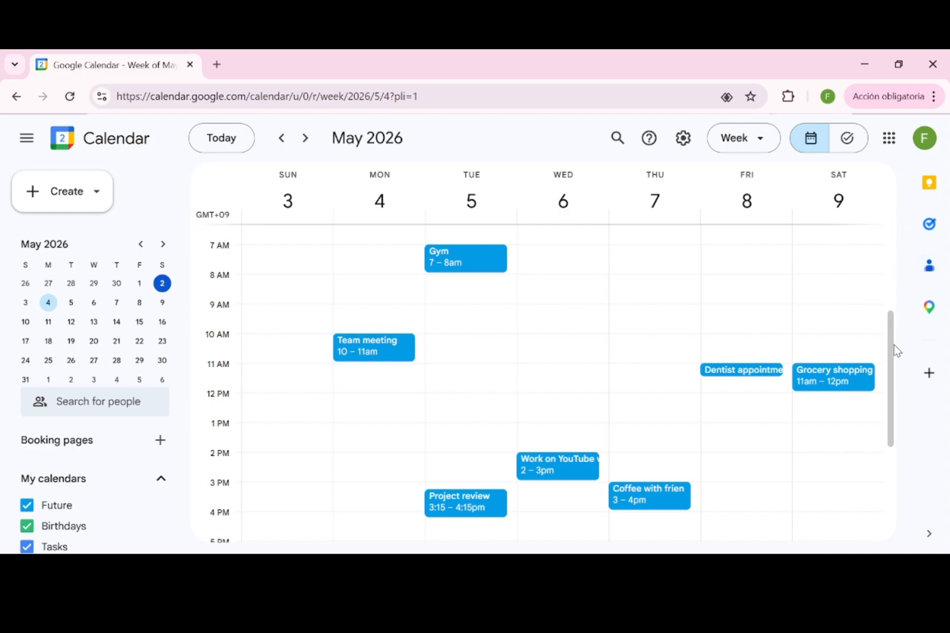
{"action": "left_click_drag", "start_coordinate": [895, 347], "coordinate": [888, 414]}
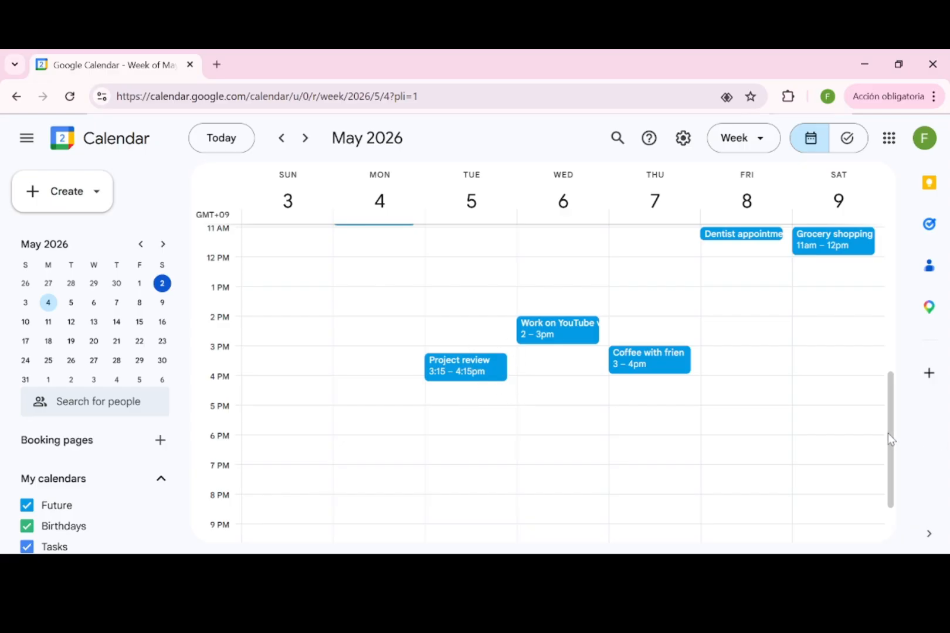
{"action": "left_click_drag", "start_coordinate": [888, 433], "coordinate": [907, 378]}
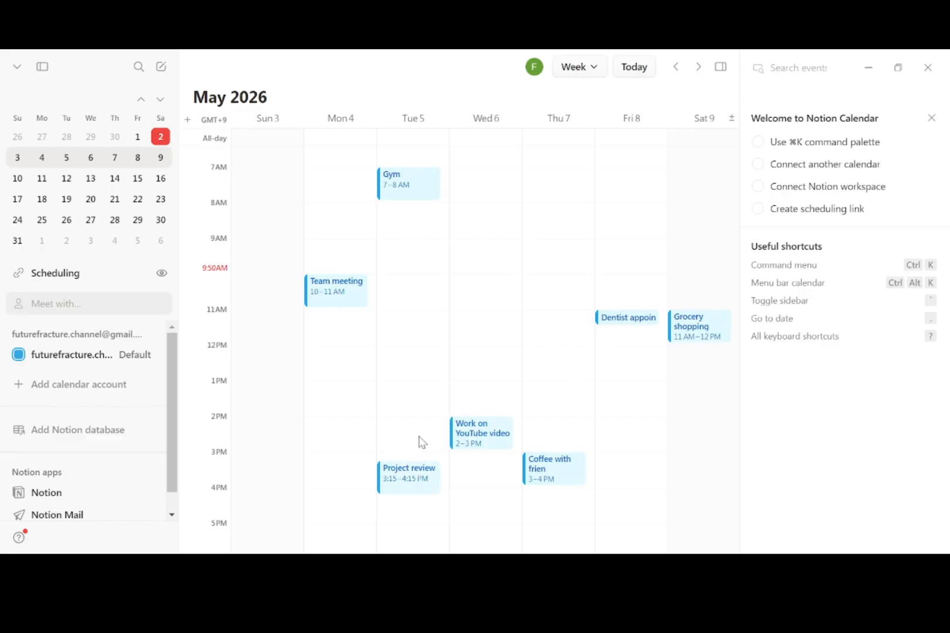
Step: In Notion Calendar, add the task view of the Notion Tasks database to the calendar
{"action": "left_click", "coordinate": [411, 477]}
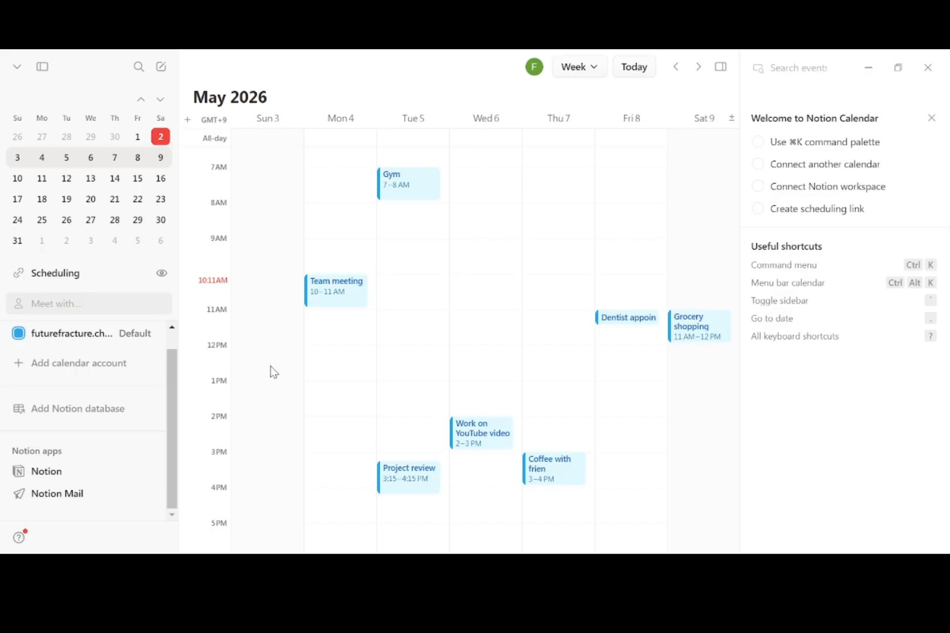
{"action": "left_click", "coordinate": [117, 409]}
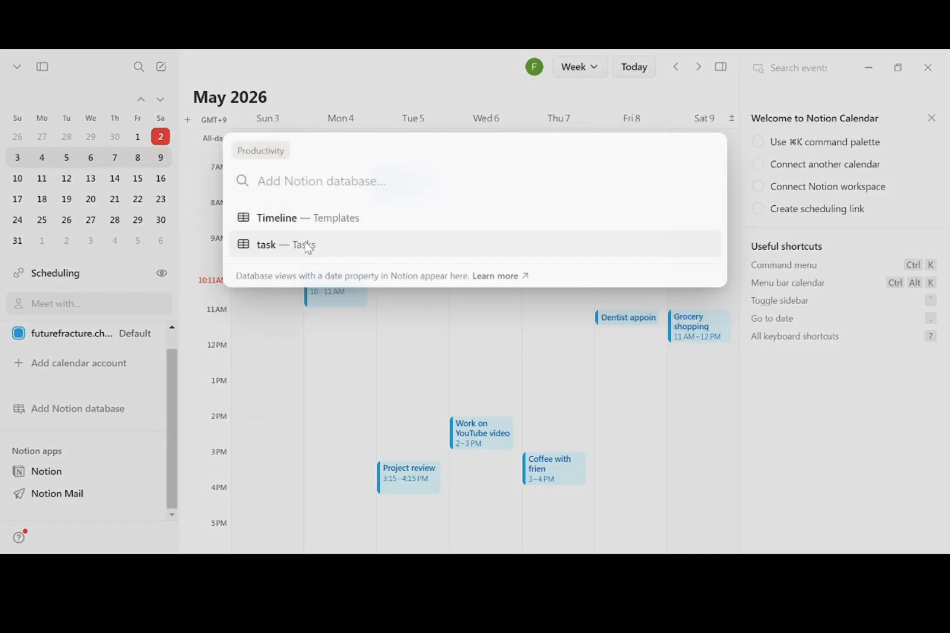
{"action": "left_click", "coordinate": [308, 247]}
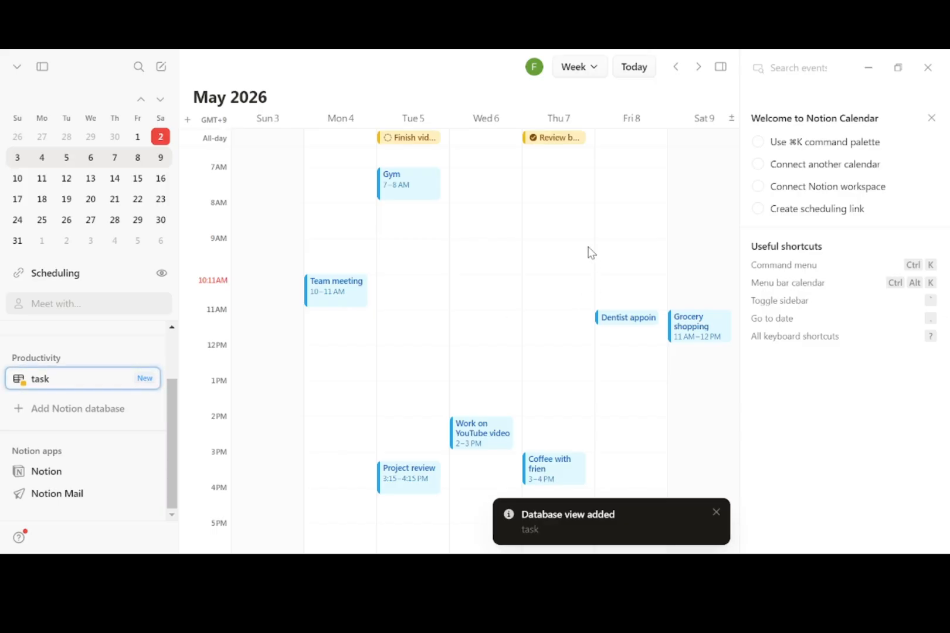
Step: Examine the details of the Finish video script and Review budget tracker tasks in the all-day row
{"action": "left_click", "coordinate": [420, 140]}
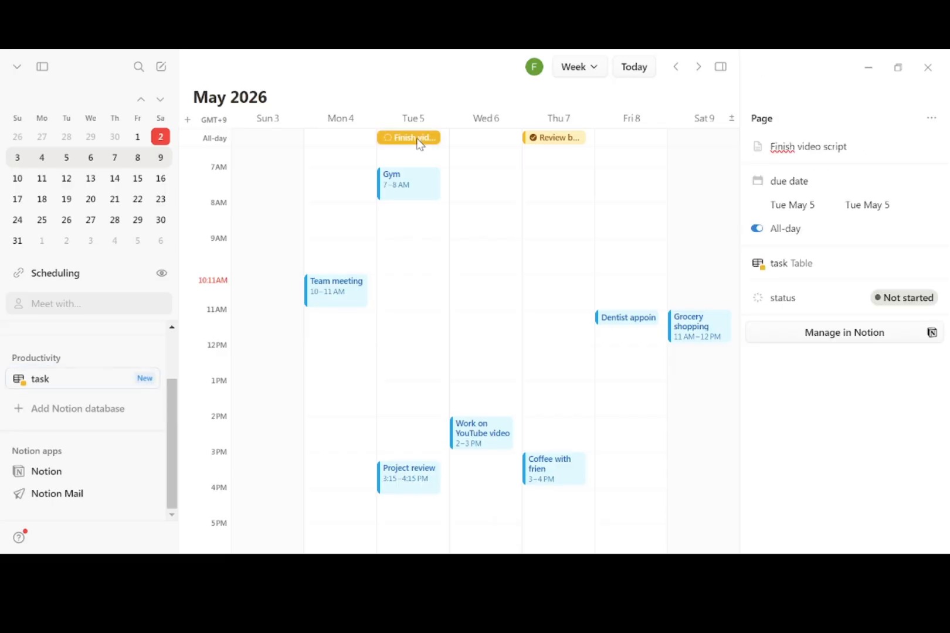
{"action": "left_click", "coordinate": [552, 138]}
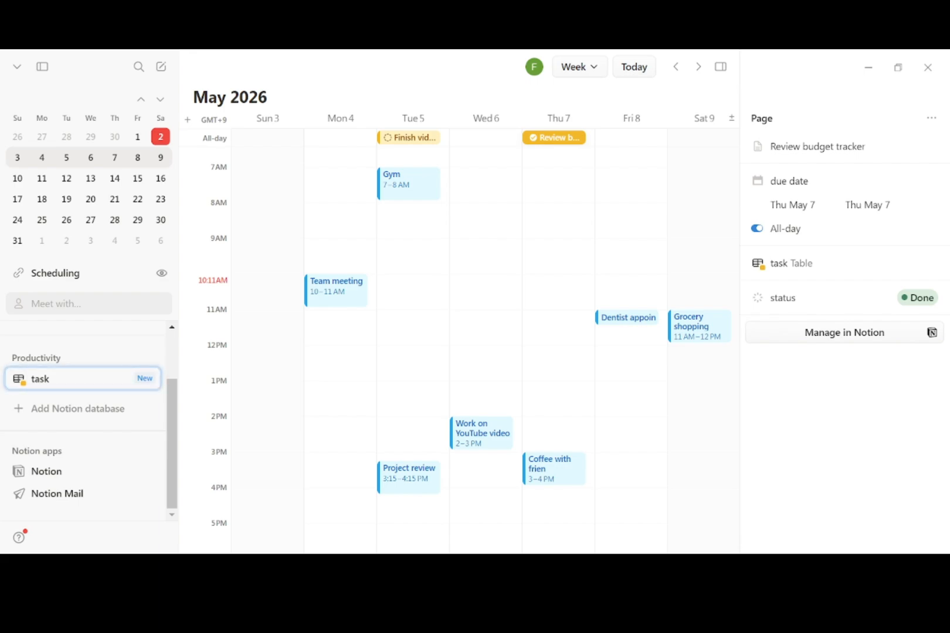
Step: Examine the details of the Record new tutorial and Design thumbnail tasks in the week of May 10
{"action": "left_click_drag", "start_coordinate": [340, 402], "coordinate": [486, 494]}
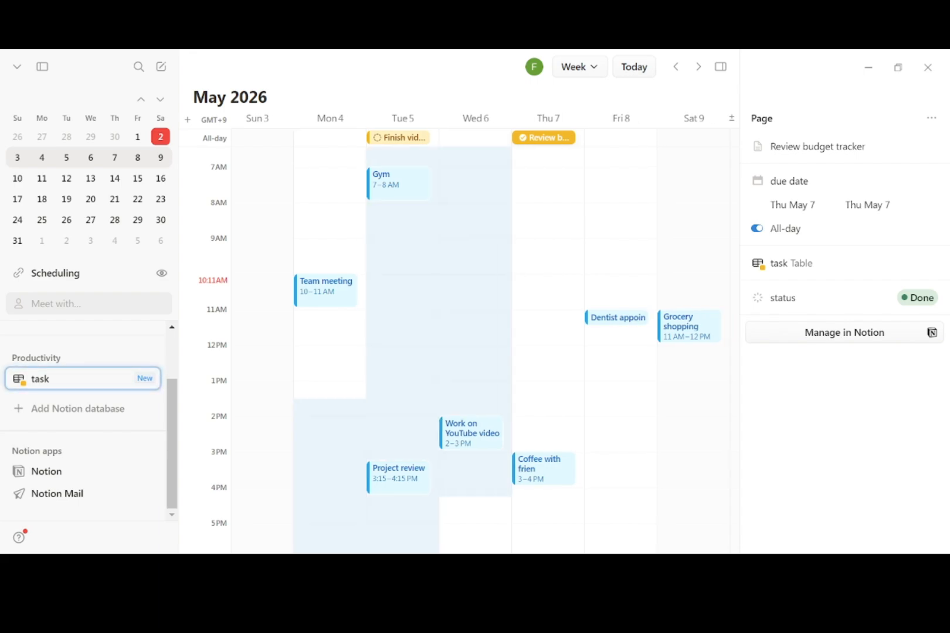
{"action": "left_click", "coordinate": [699, 67]}
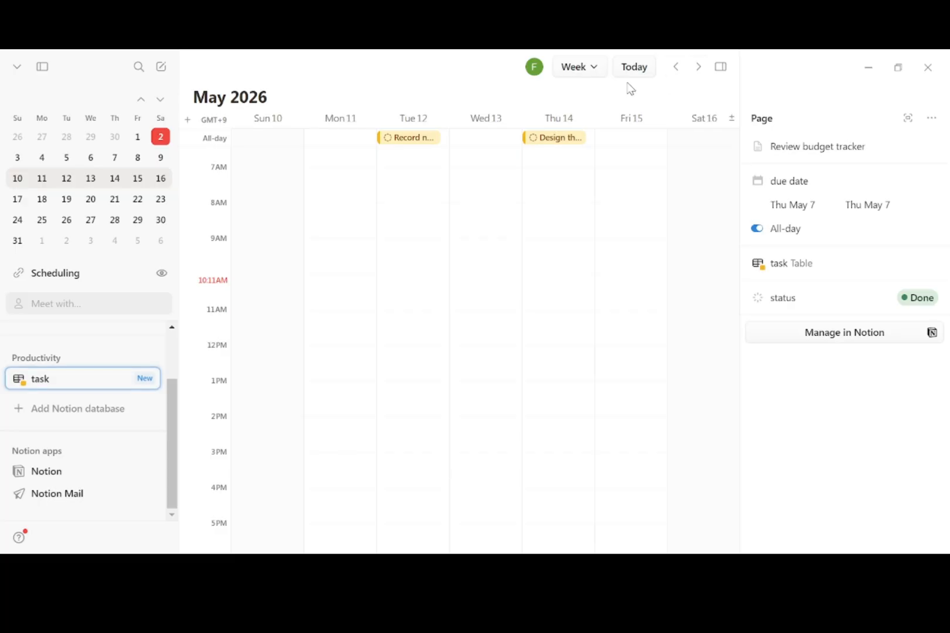
{"action": "left_click", "coordinate": [430, 136]}
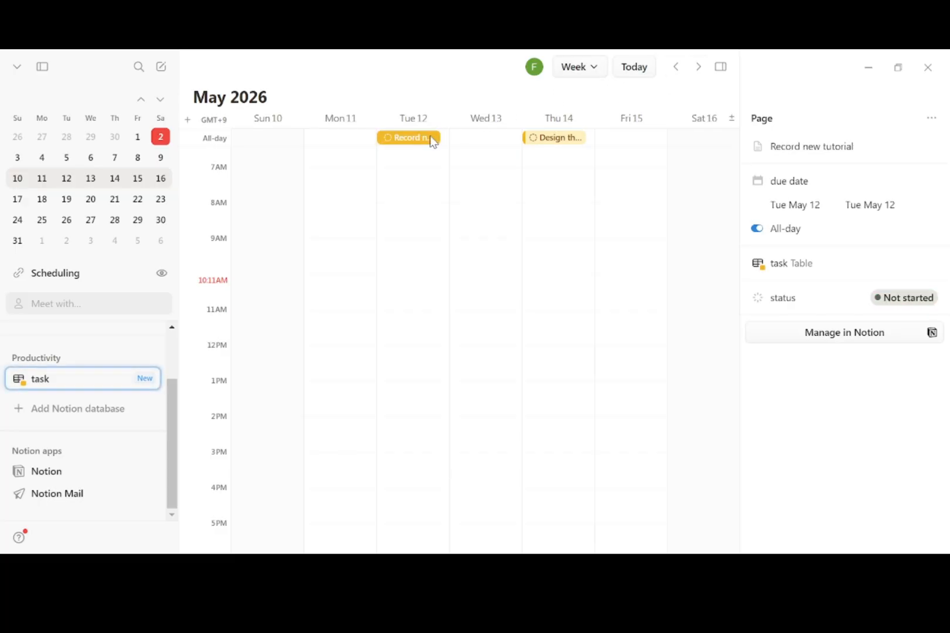
{"action": "left_click", "coordinate": [532, 138]}
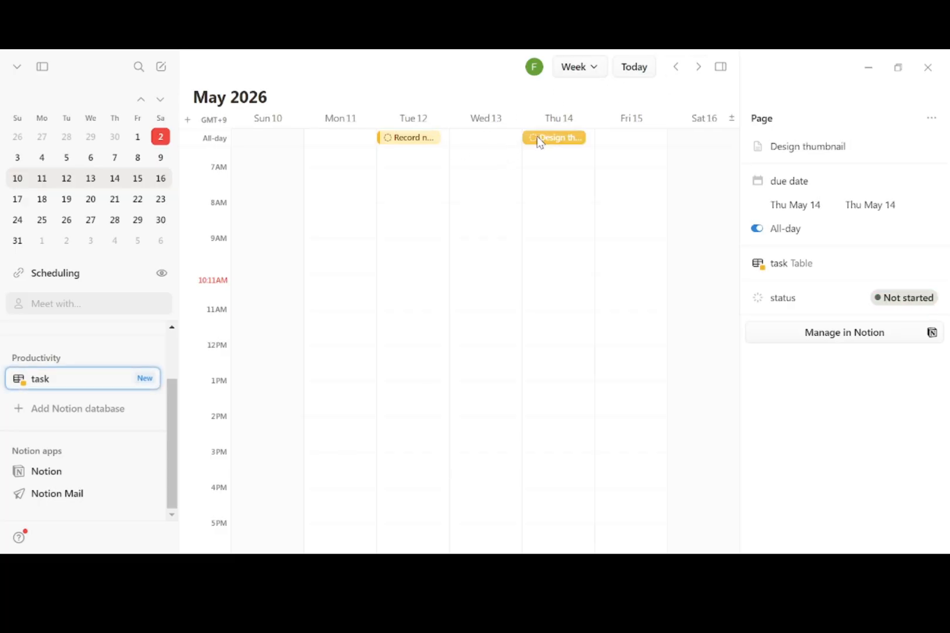
{"action": "left_click", "coordinate": [404, 139]}
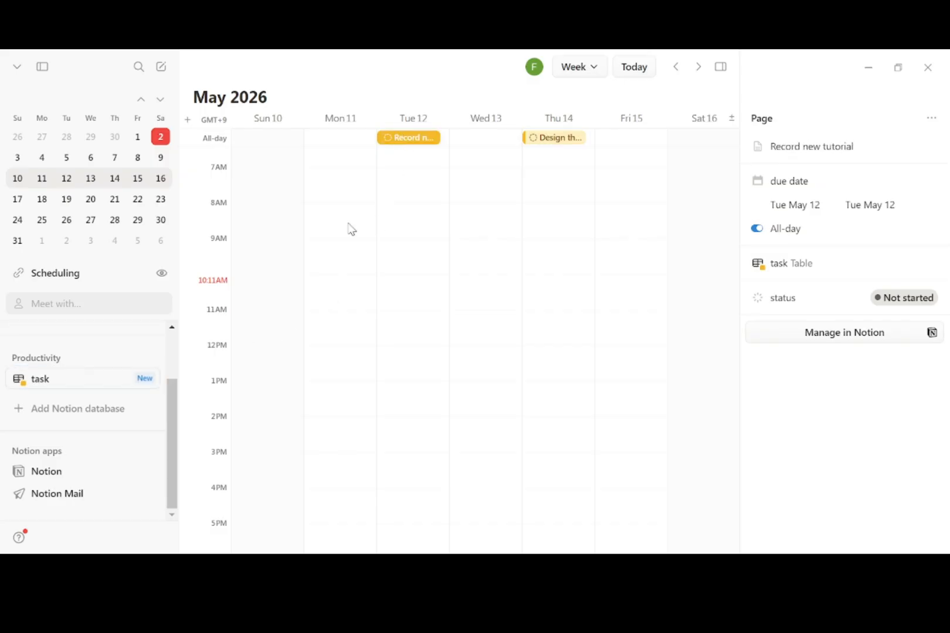
Step: Return to the week of May 3, switch the calendar to month view, and close the task details
{"action": "left_click", "coordinate": [676, 66]}
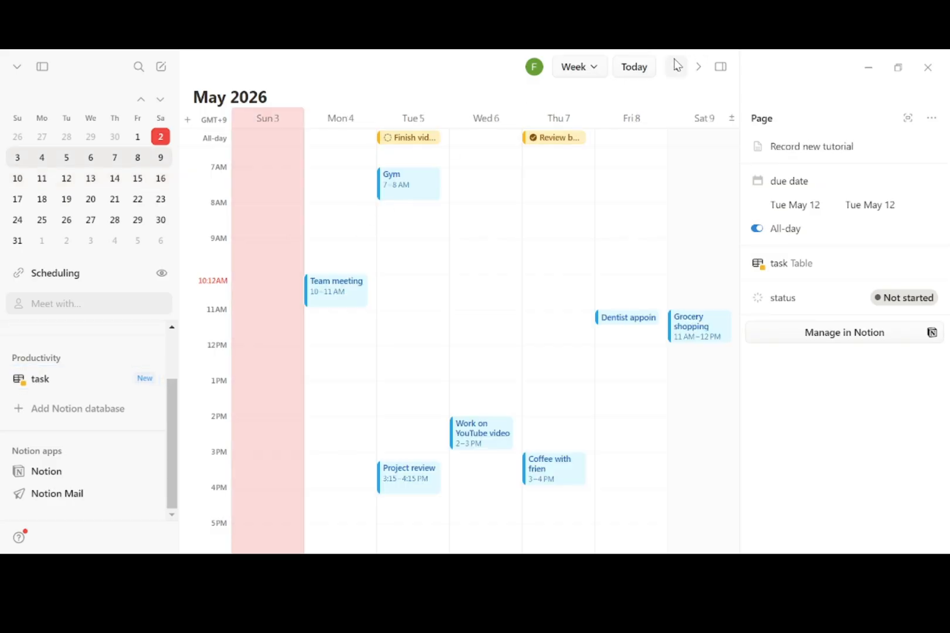
{"action": "left_click", "coordinate": [599, 65]}
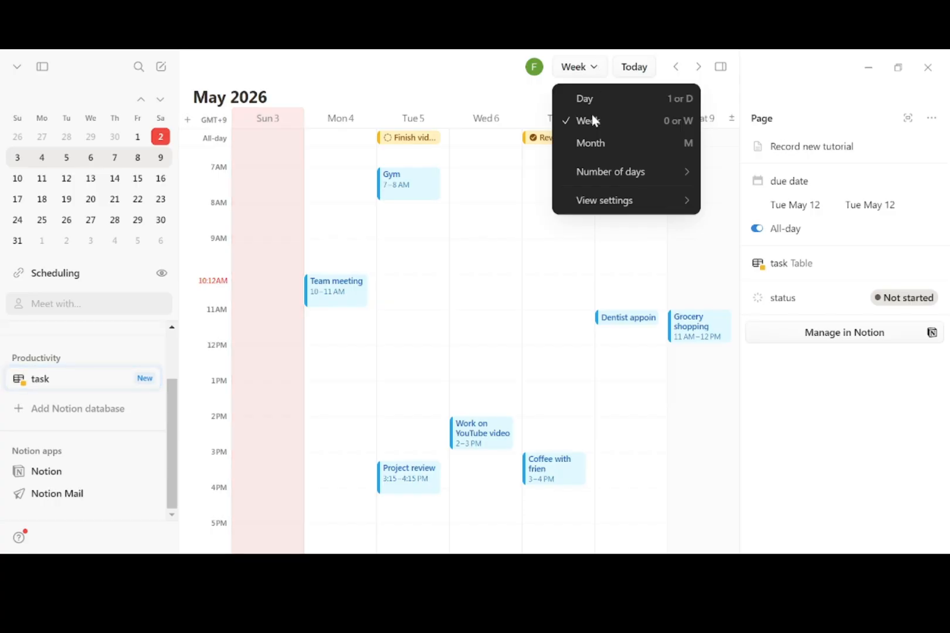
{"action": "left_click", "coordinate": [600, 144]}
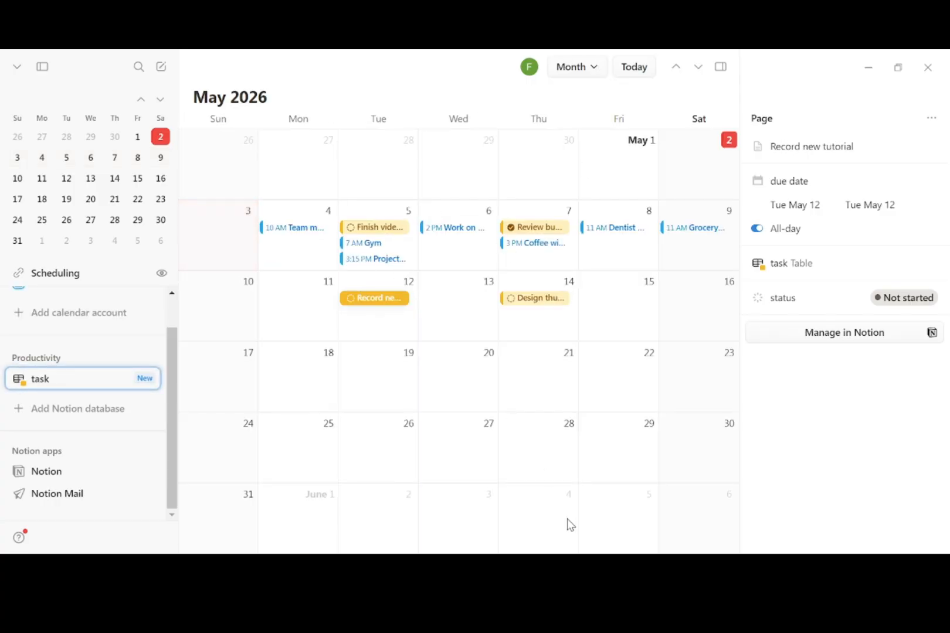
{"action": "key", "text": "alt+Tab"}
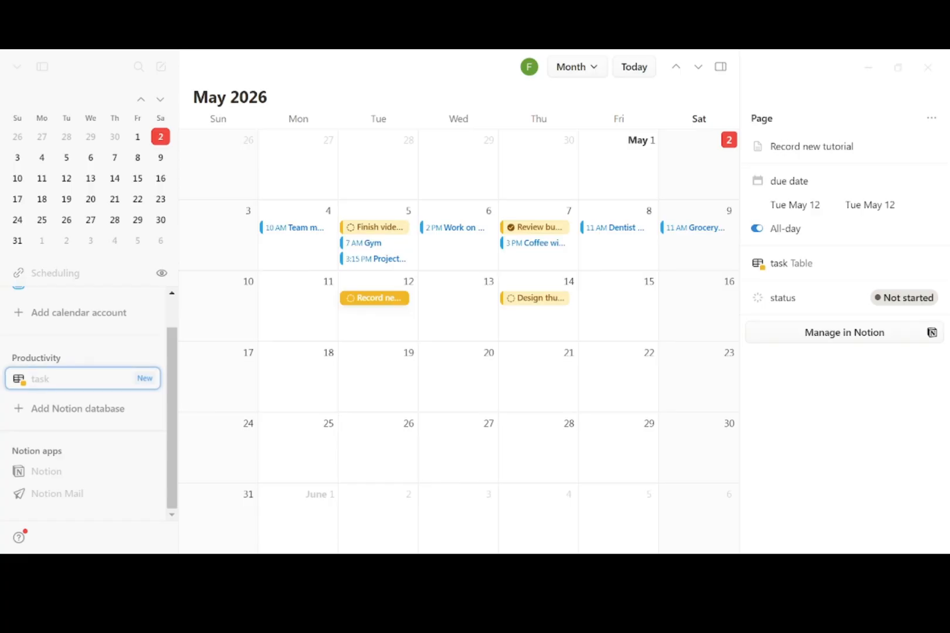
{"action": "key", "text": "Escape"}
{"action": "key", "text": "alt+Tab"}
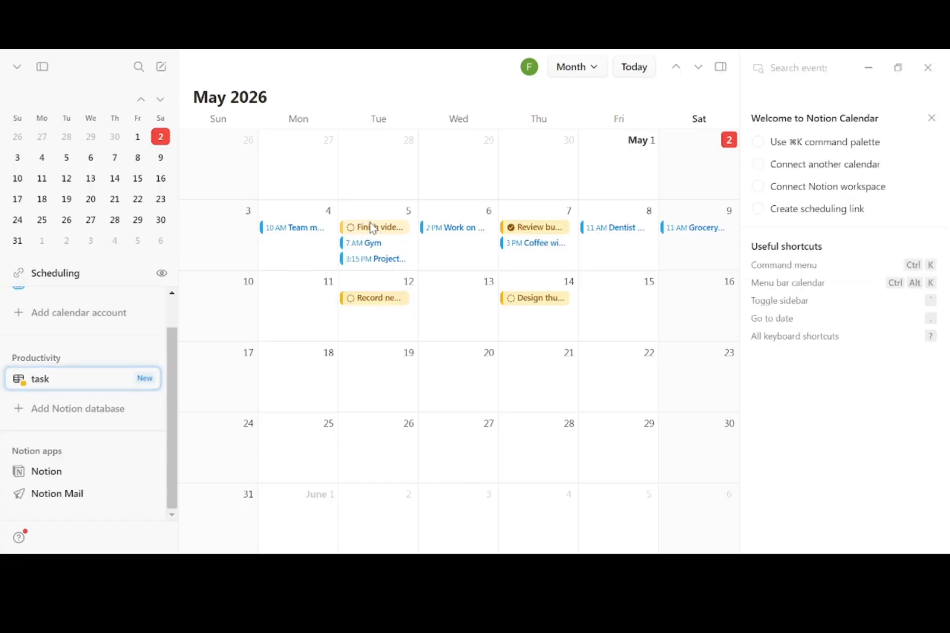
Step: Set the status of the May 12 Record new tutorial task to In progress and open the task in Notion
{"action": "left_click", "coordinate": [379, 301]}
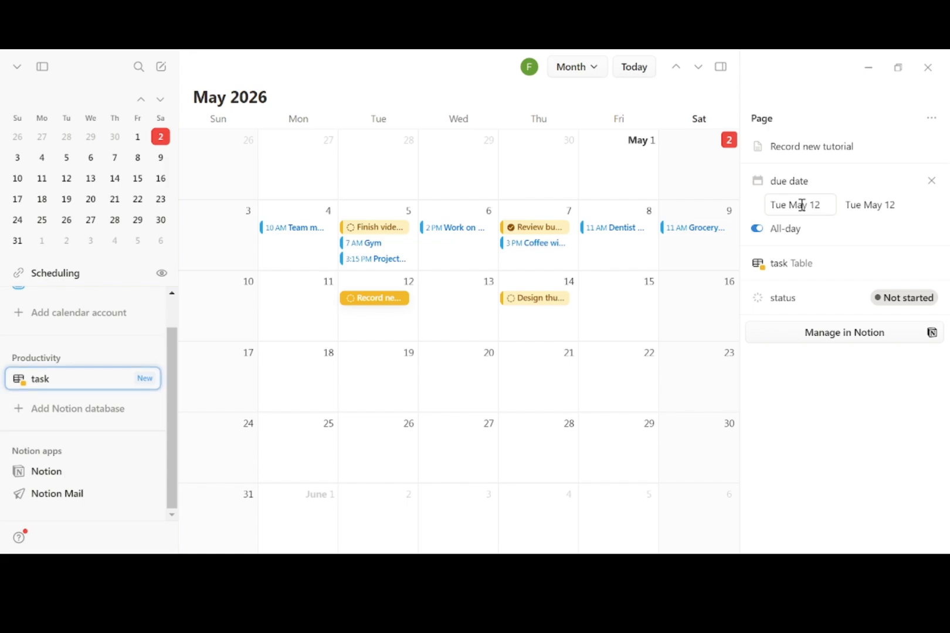
{"action": "left_click", "coordinate": [810, 267]}
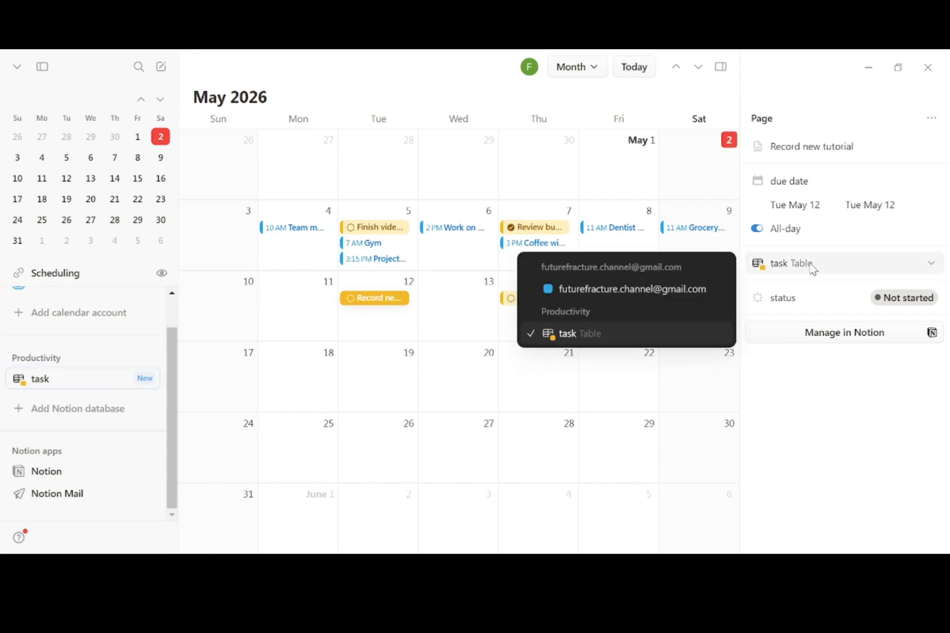
{"action": "left_click", "coordinate": [885, 305]}
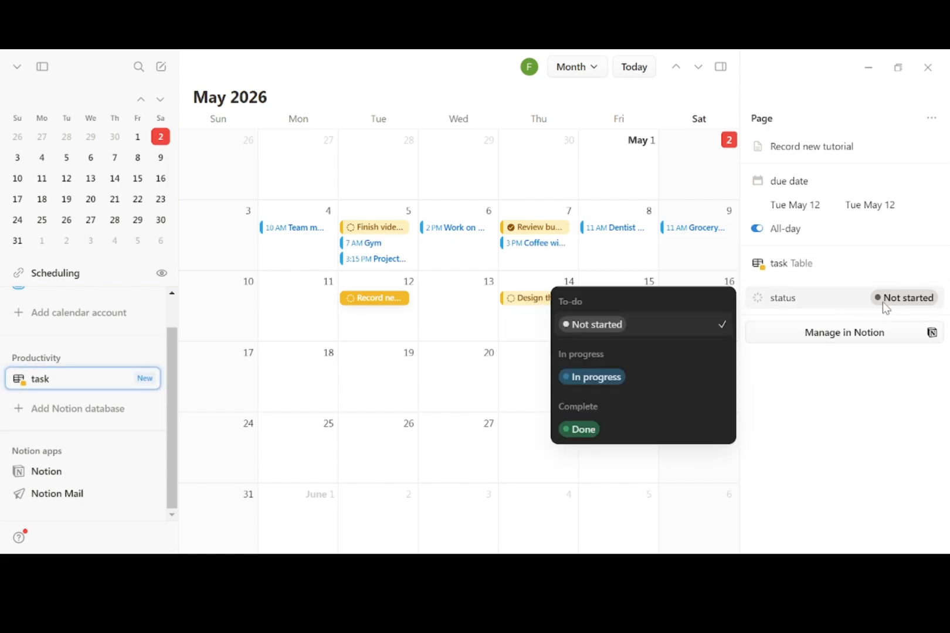
{"action": "left_click", "coordinate": [600, 429]}
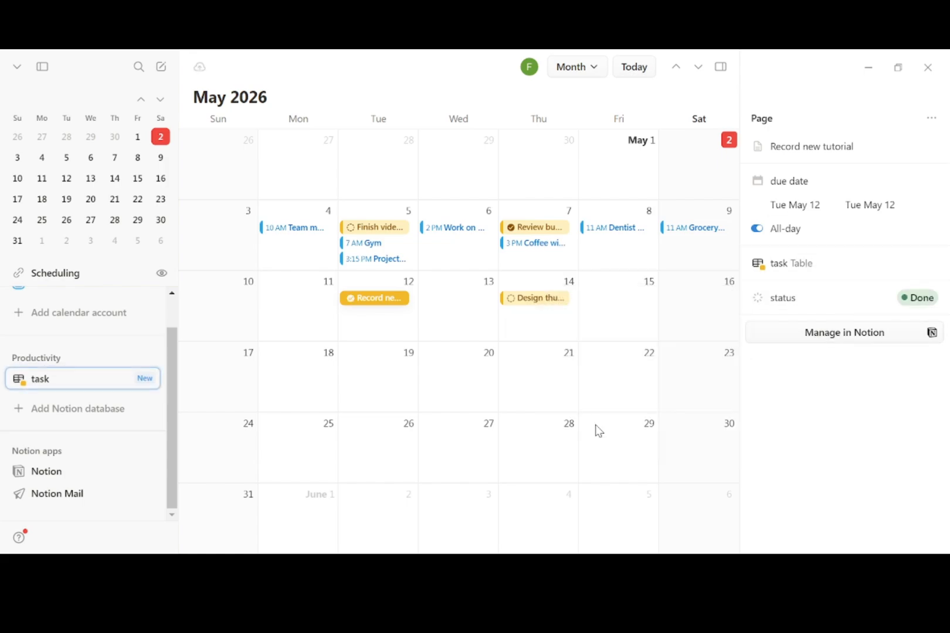
{"action": "left_click", "coordinate": [923, 303]}
{"action": "left_click", "coordinate": [640, 381]}
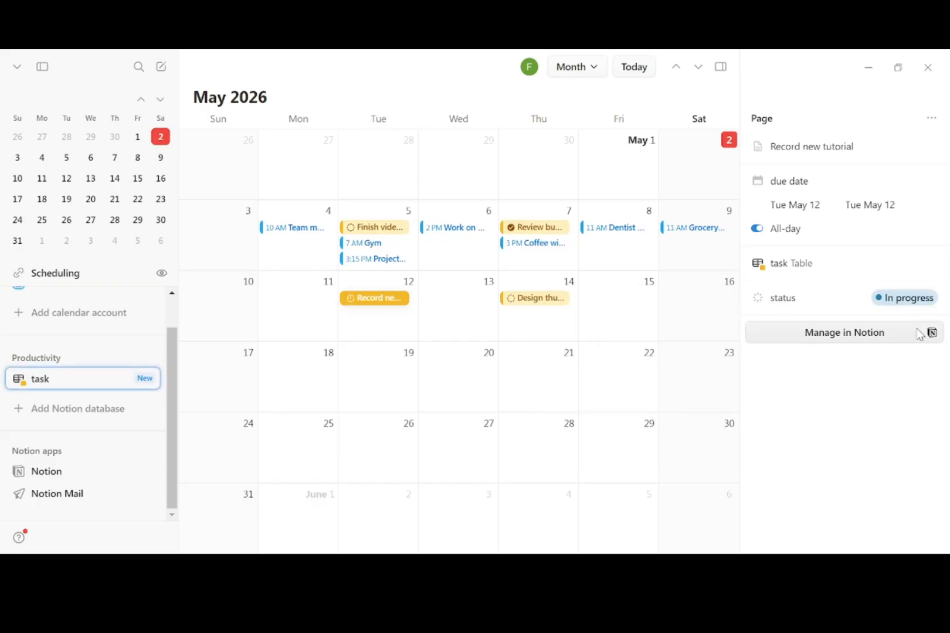
{"action": "left_click", "coordinate": [885, 338]}
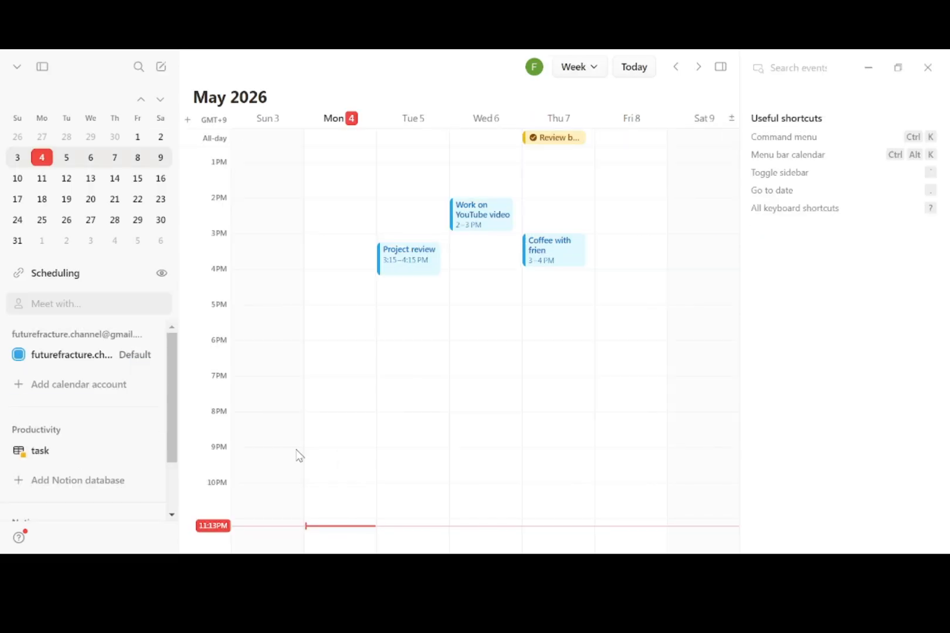
Step: In Notion Calendar's task database, add a Finish video script task due May 5 and close the task list
{"action": "left_click", "coordinate": [62, 456]}
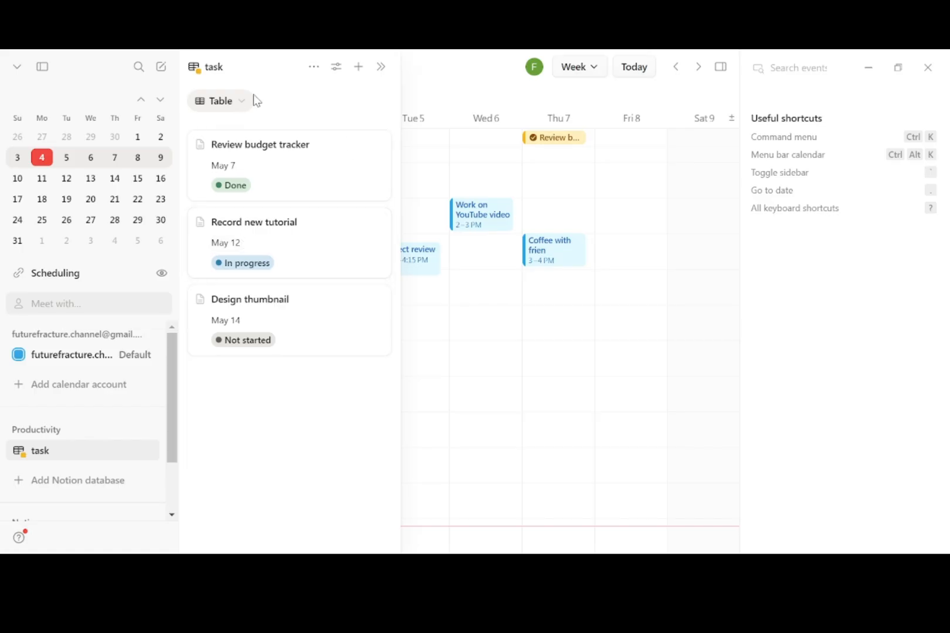
{"action": "left_click", "coordinate": [359, 67]}
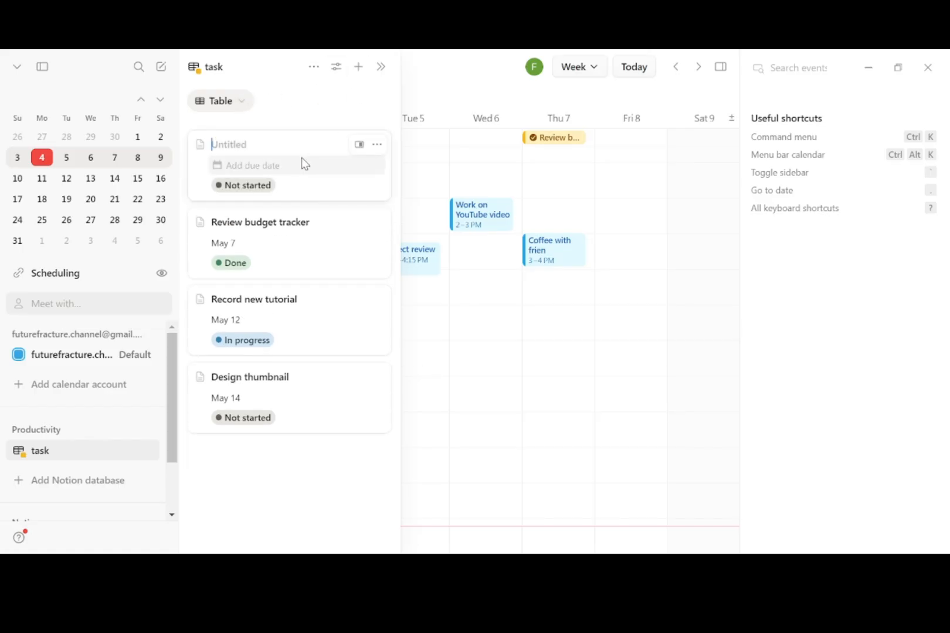
{"action": "type", "text": "Finish video script"}
{"action": "left_click", "coordinate": [303, 165]}
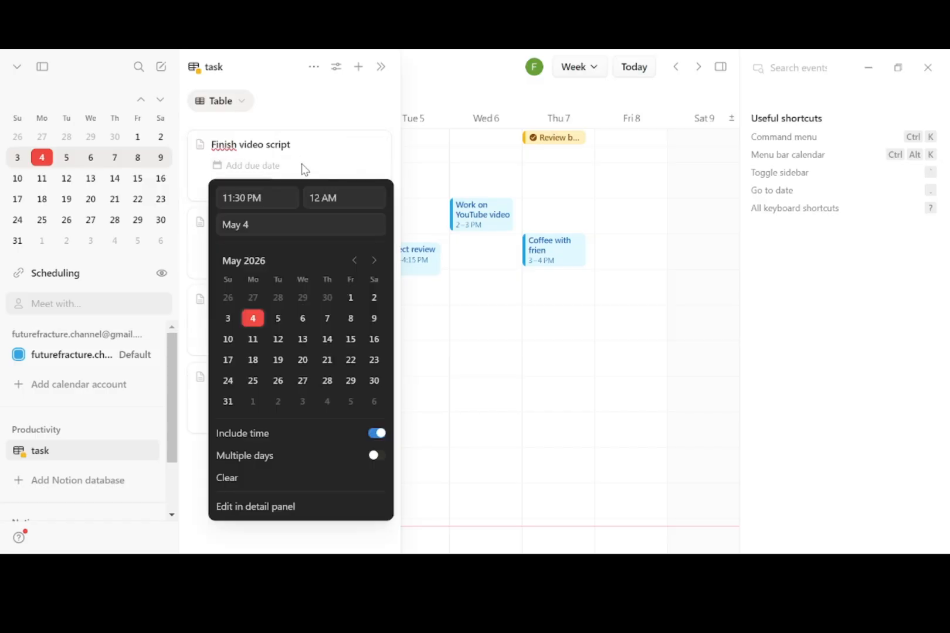
{"action": "left_click", "coordinate": [278, 319]}
{"action": "left_click", "coordinate": [451, 306]}
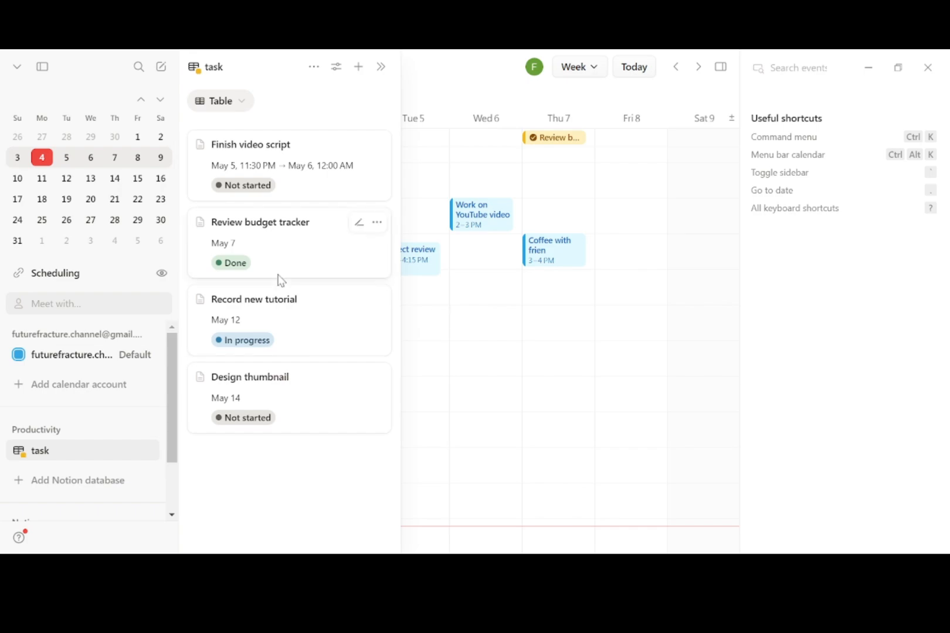
{"action": "left_click", "coordinate": [56, 457]}
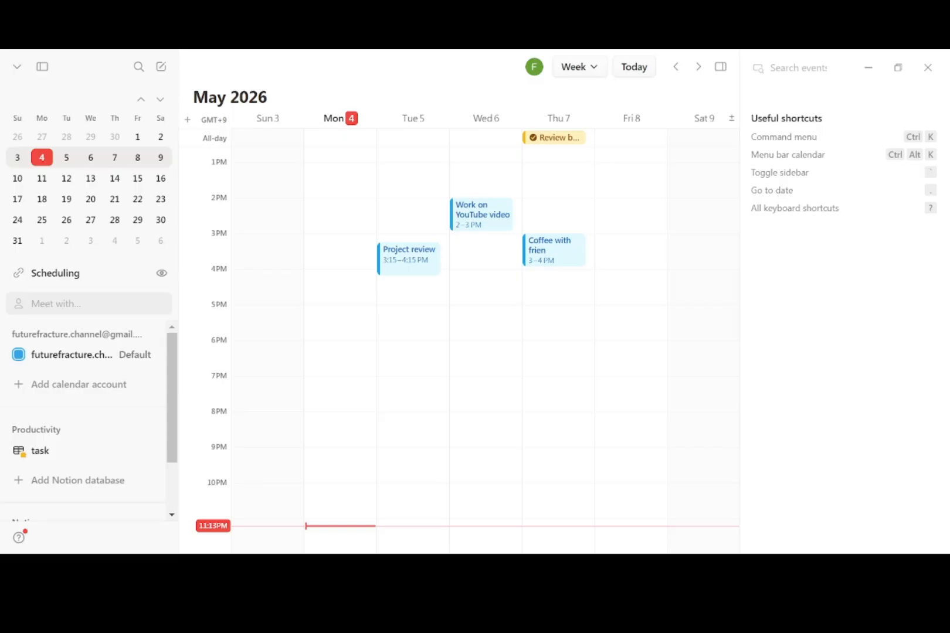
Step: Switch to Notion to check the Tasks database for the Finish video script entry, and return to Notion Calendar
{"action": "key", "text": "alt+Tab"}
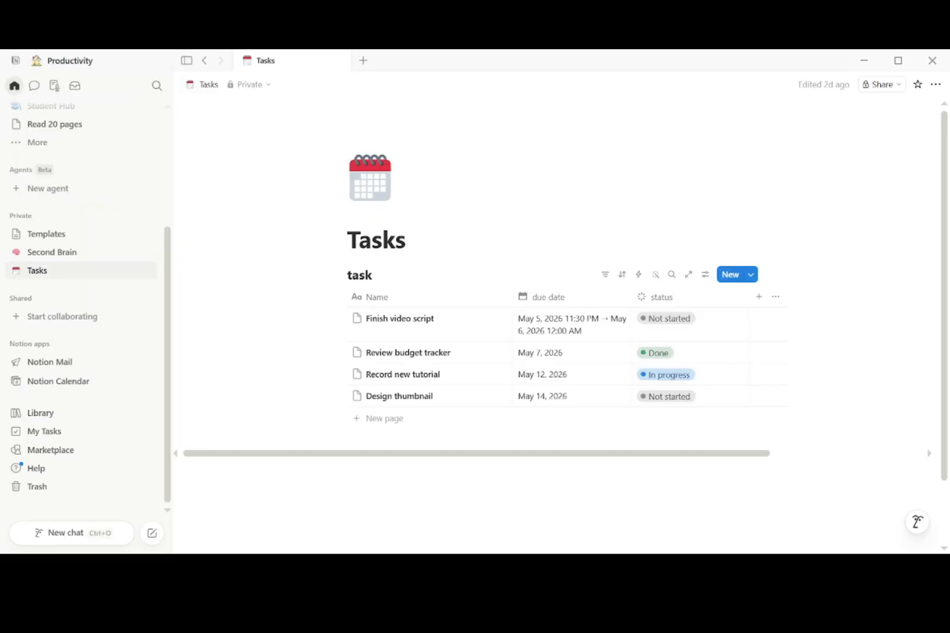
{"action": "key", "text": "alt+Tab"}
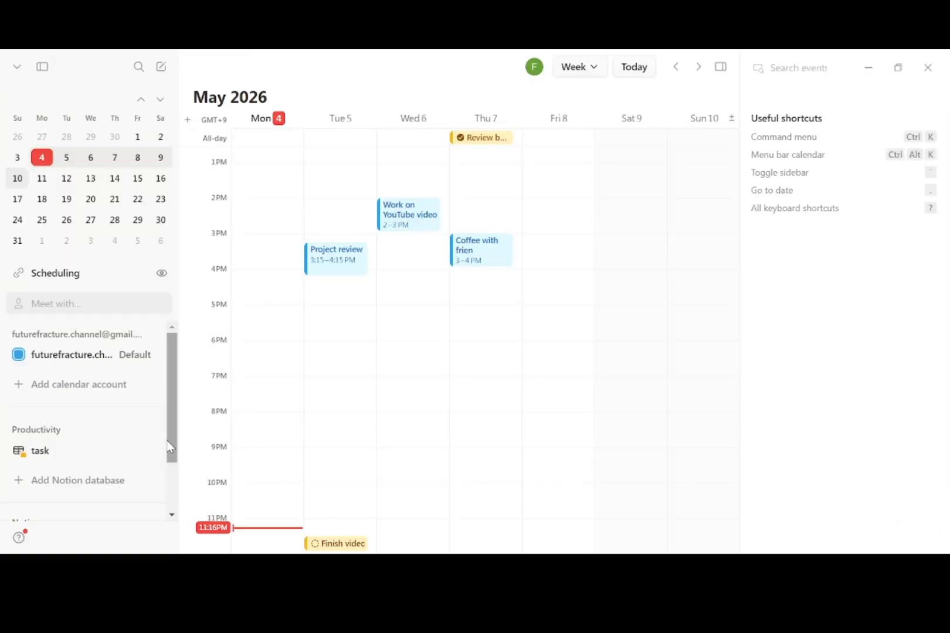
Step: View the Notion databases available to add to the calendar and close the list without adding one
{"action": "left_click_drag", "start_coordinate": [173, 451], "coordinate": [164, 497]}
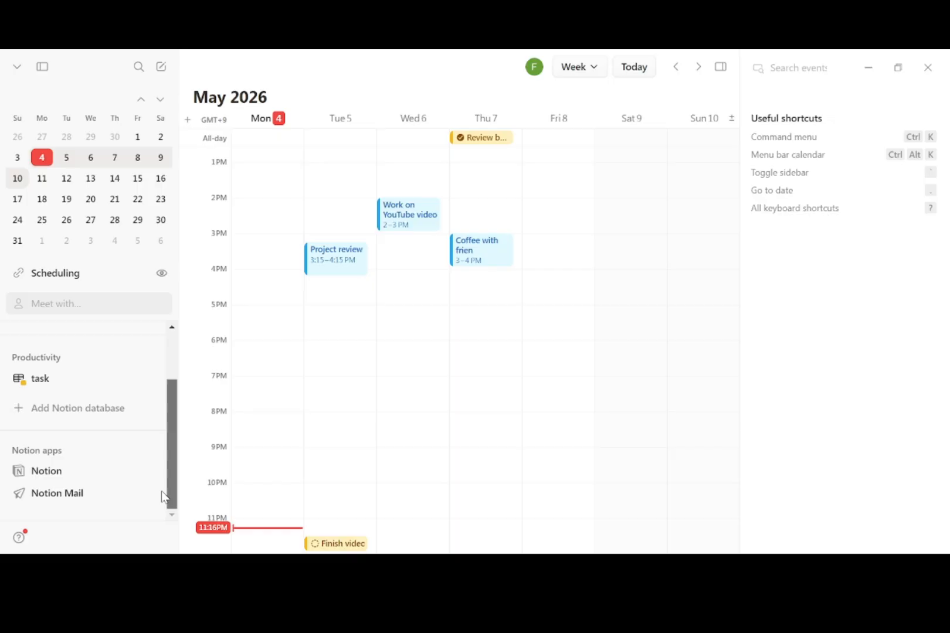
{"action": "left_click", "coordinate": [107, 418]}
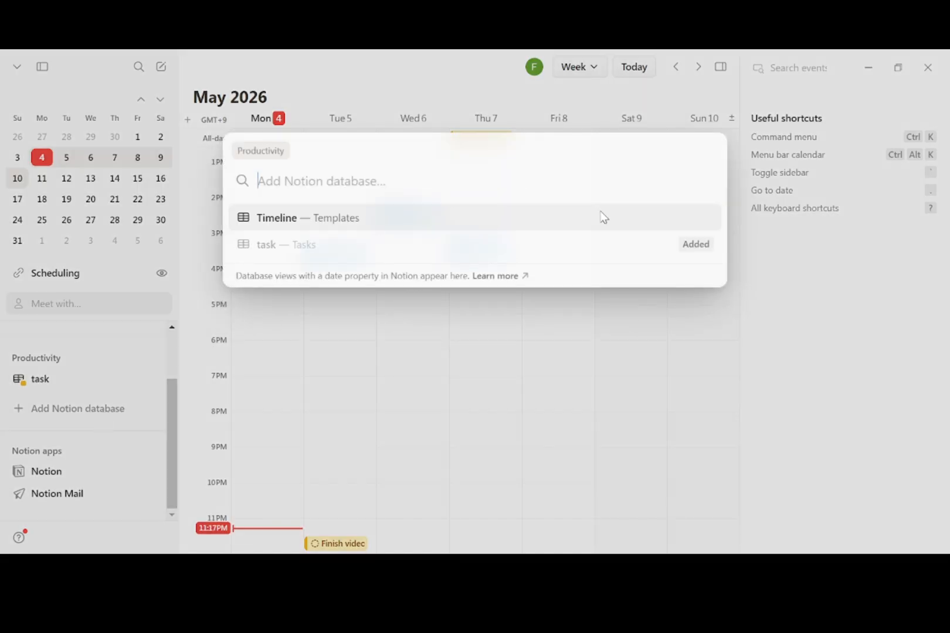
{"action": "left_click", "coordinate": [98, 414]}
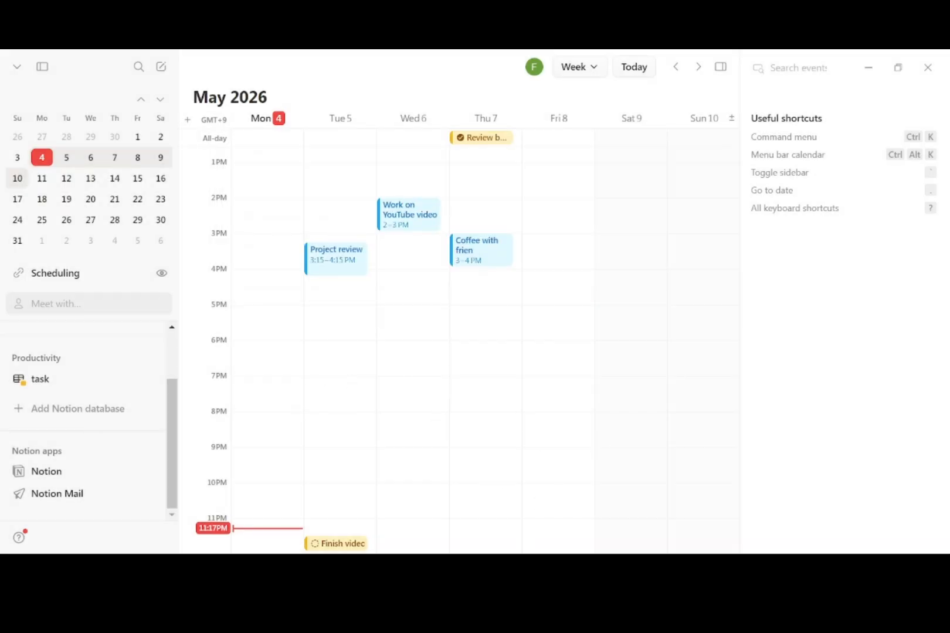
Step: Switch to Google Calendar and review the events in the week of May 3
{"action": "left_click", "coordinate": [521, 564]}
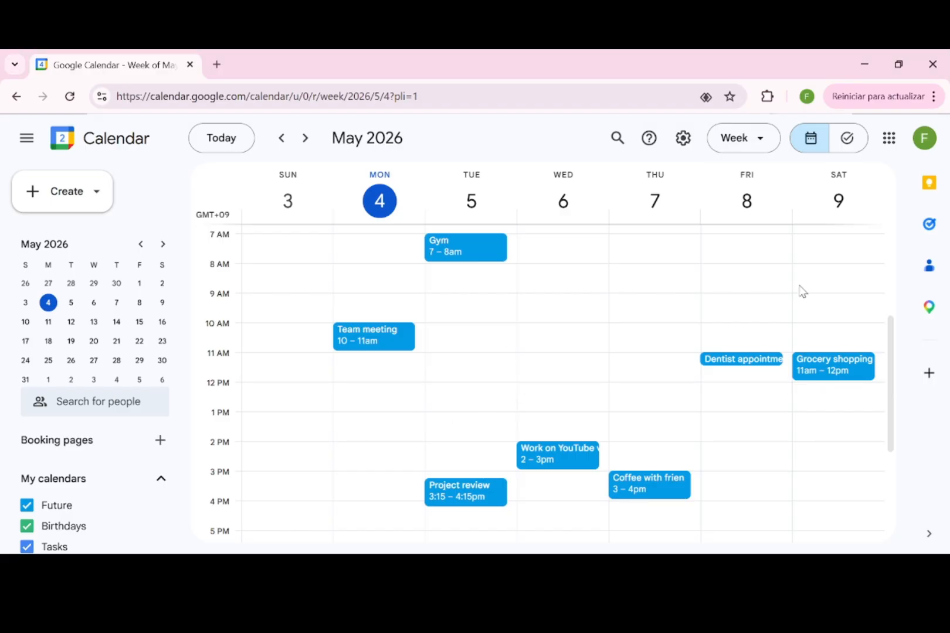
{"action": "mouse_move", "coordinate": [893, 350]}
{"action": "left_mouse_down"}
{"action": "mouse_move", "coordinate": [895, 318]}
{"action": "mouse_move", "coordinate": [897, 352]}
{"action": "left_mouse_up"}
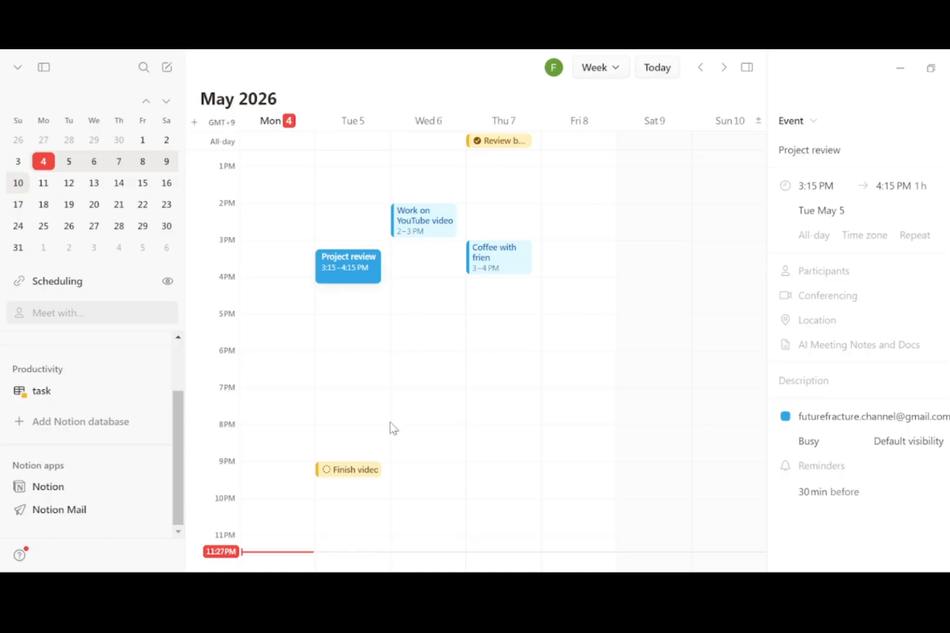
Step: In Notion Calendar, move Tuesday's Finish video script task to 6:15 PM and the Project review event to 2:15 PM
{"action": "left_click", "coordinate": [351, 469]}
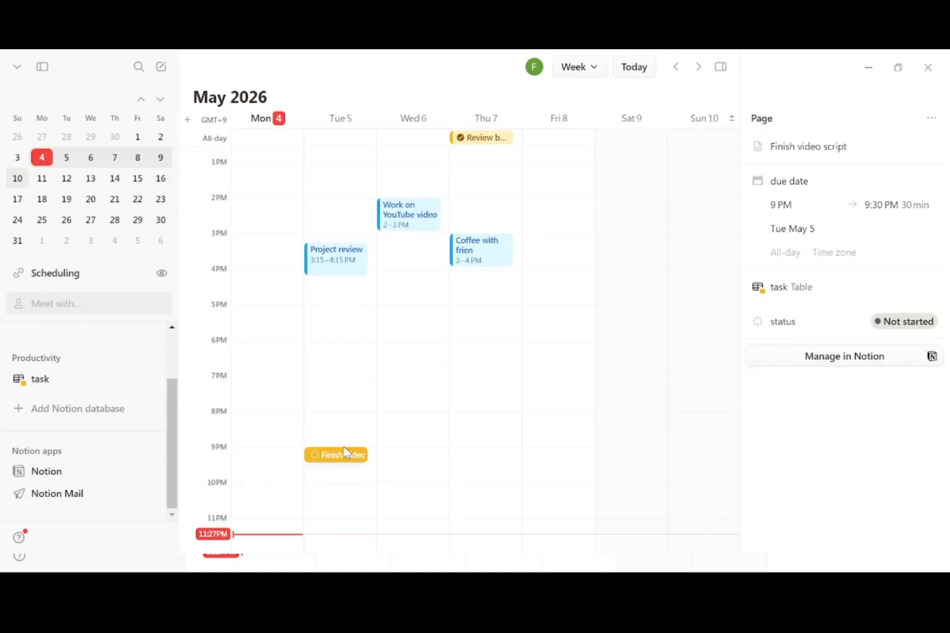
{"action": "left_click_drag", "start_coordinate": [348, 458], "coordinate": [337, 367]}
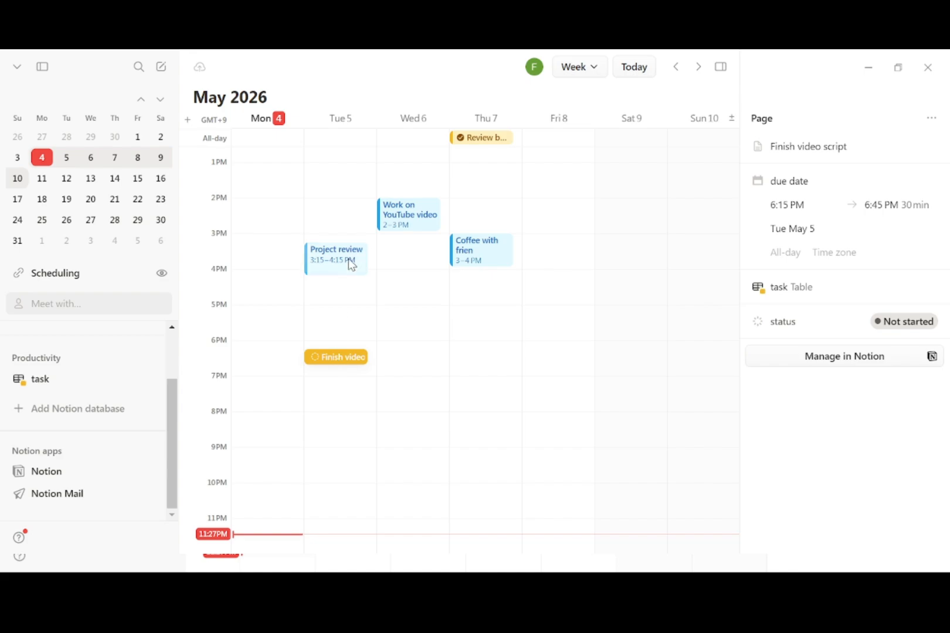
{"action": "left_click_drag", "start_coordinate": [351, 262], "coordinate": [351, 226]}
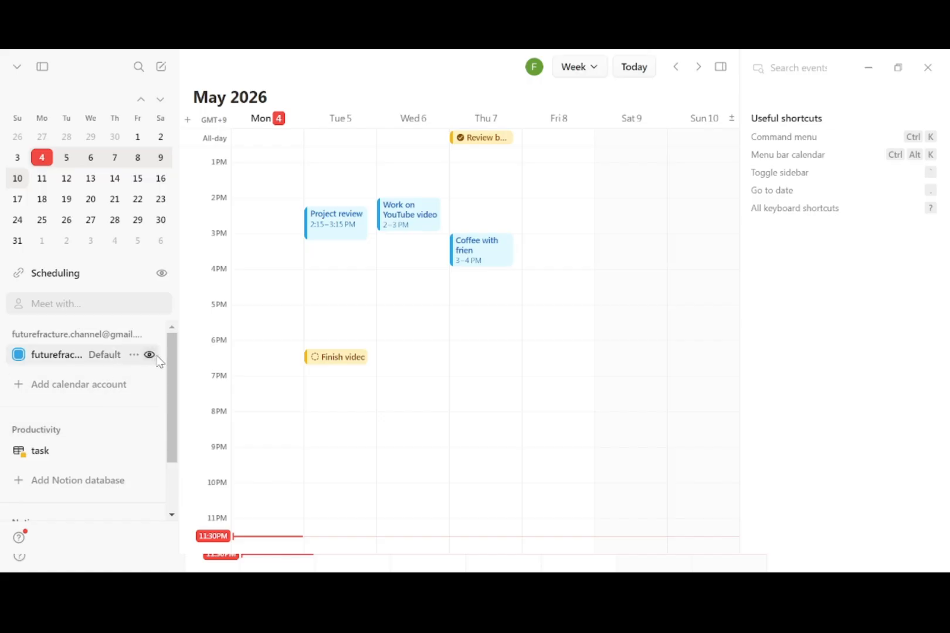
Step: Hide and show again the default account calendar, and do the same with the task database
{"action": "left_click", "coordinate": [150, 355]}
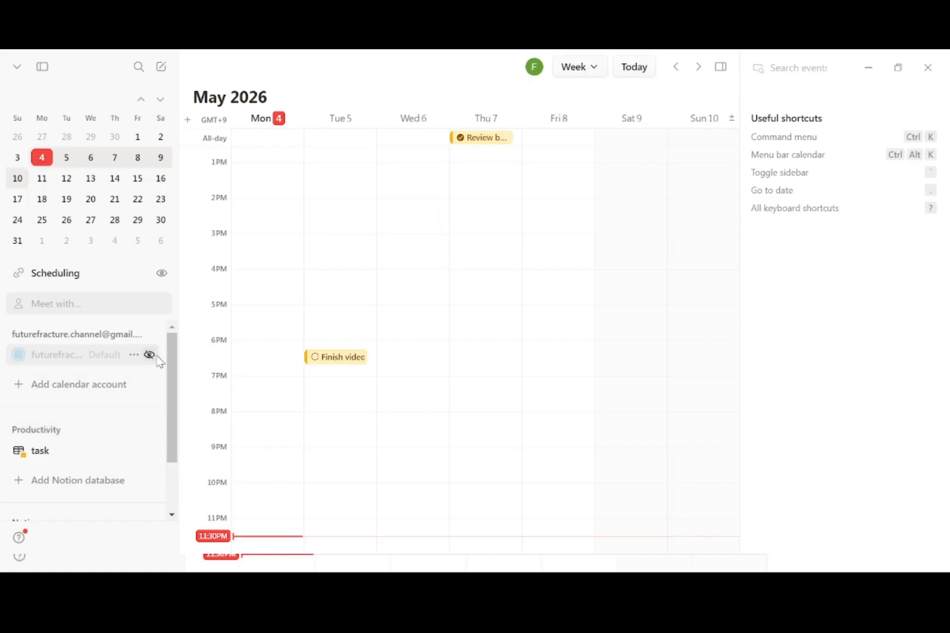
{"action": "left_click", "coordinate": [152, 355]}
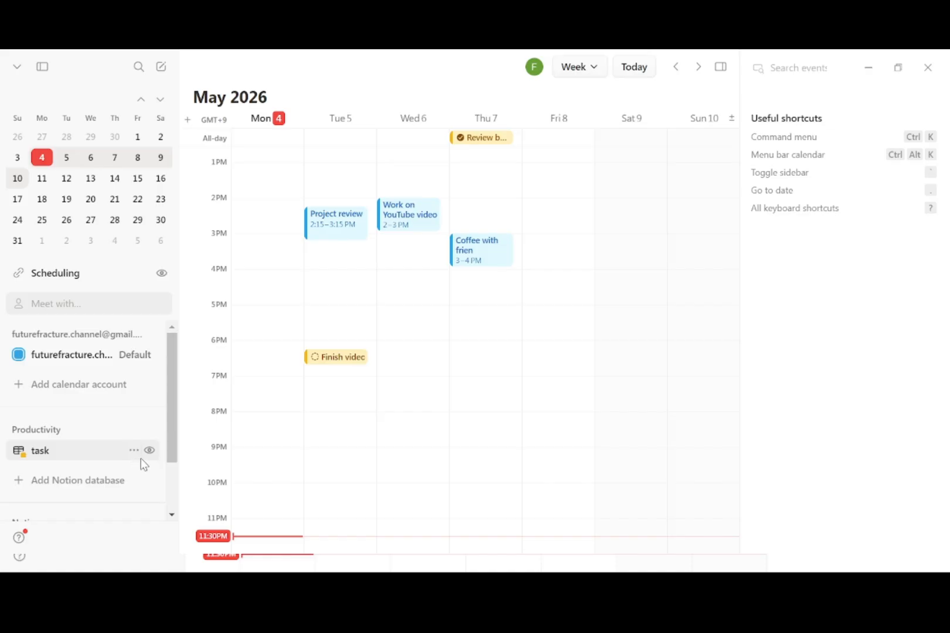
{"action": "left_click", "coordinate": [149, 451]}
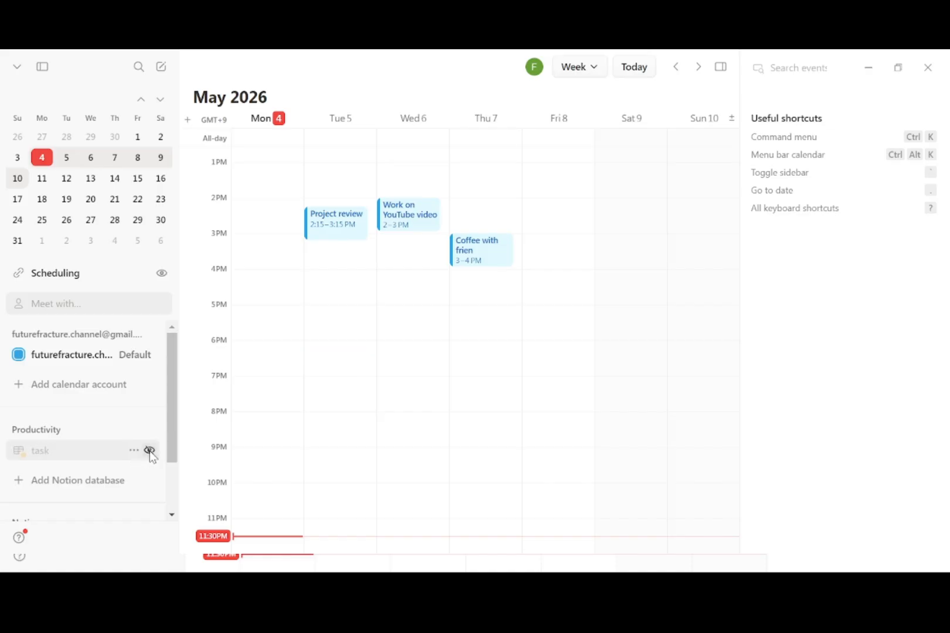
{"action": "left_click", "coordinate": [150, 451]}
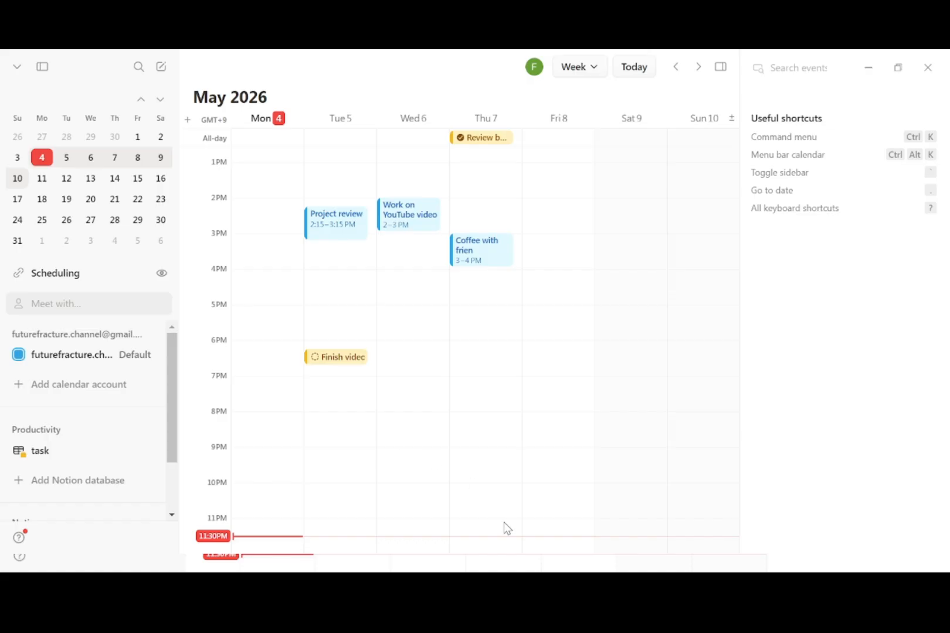
Step: View May 2026 in the month layout and return to the week layout
{"action": "left_click", "coordinate": [539, 573]}
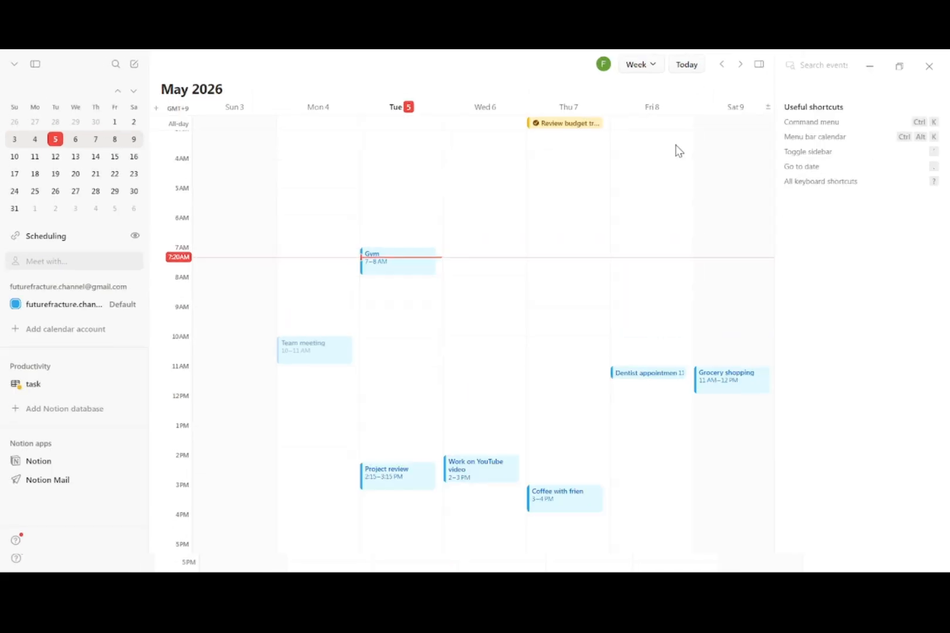
{"action": "left_click", "coordinate": [653, 65]}
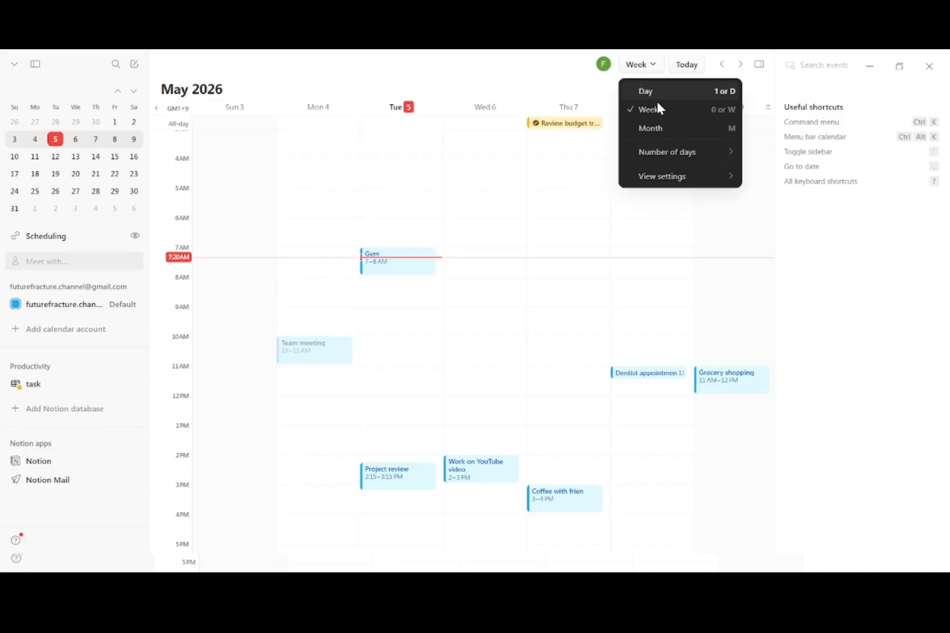
{"action": "left_click", "coordinate": [660, 129]}
{"action": "left_click", "coordinate": [635, 66]}
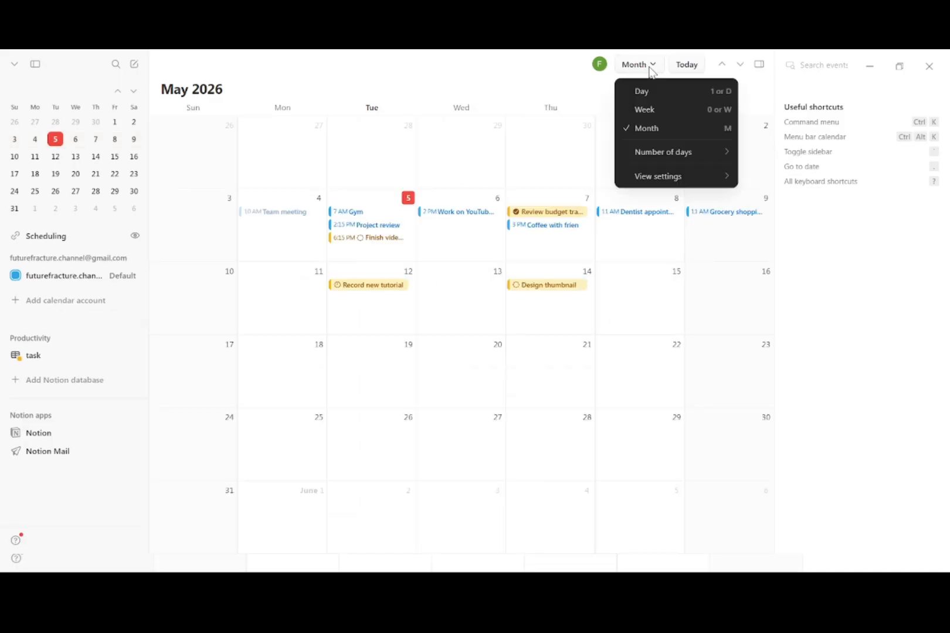
{"action": "left_click", "coordinate": [657, 112]}
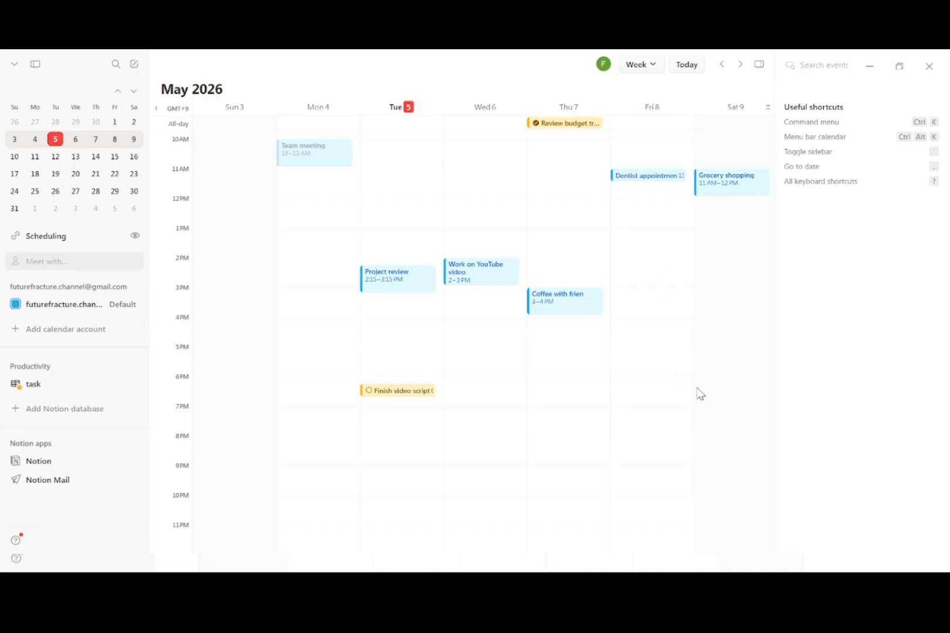
Step: Open the details of Wednesday's Work on YouTube video event, and set Tuesday's Finish video script task status to Done
{"action": "left_click", "coordinate": [501, 271]}
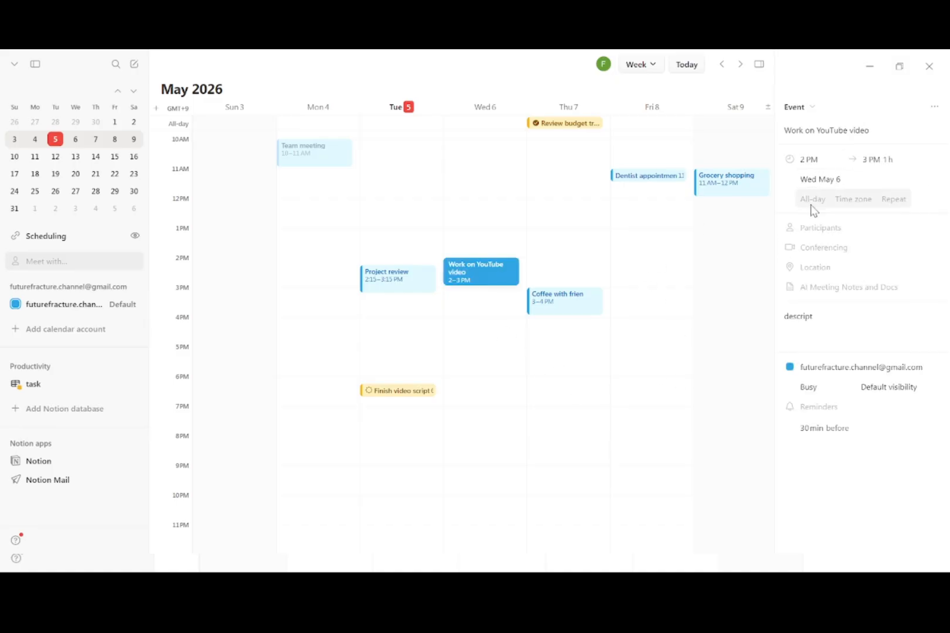
{"action": "left_click", "coordinate": [426, 393]}
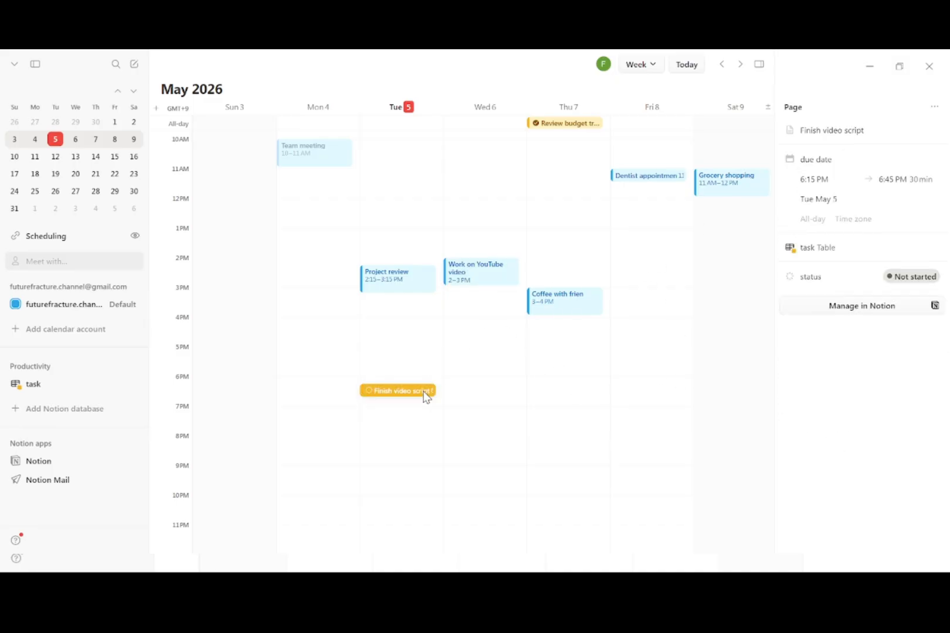
{"action": "left_click", "coordinate": [895, 277]}
{"action": "left_click", "coordinate": [656, 392]}
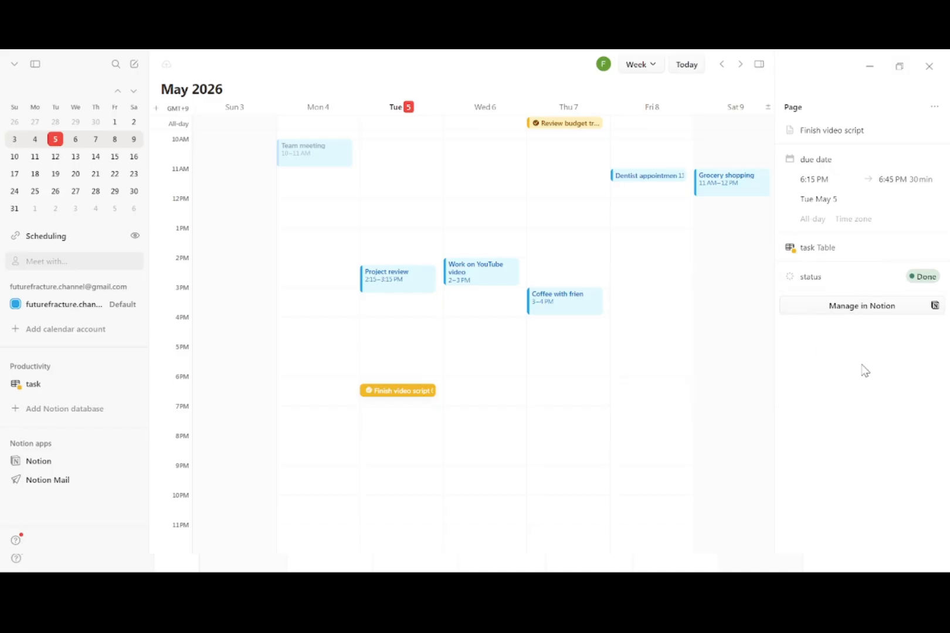
Step: Set the Finish video script task's status back to Not started and close its details
{"action": "left_click", "coordinate": [925, 277]}
{"action": "left_click", "coordinate": [698, 303]}
{"action": "left_click", "coordinate": [548, 367]}
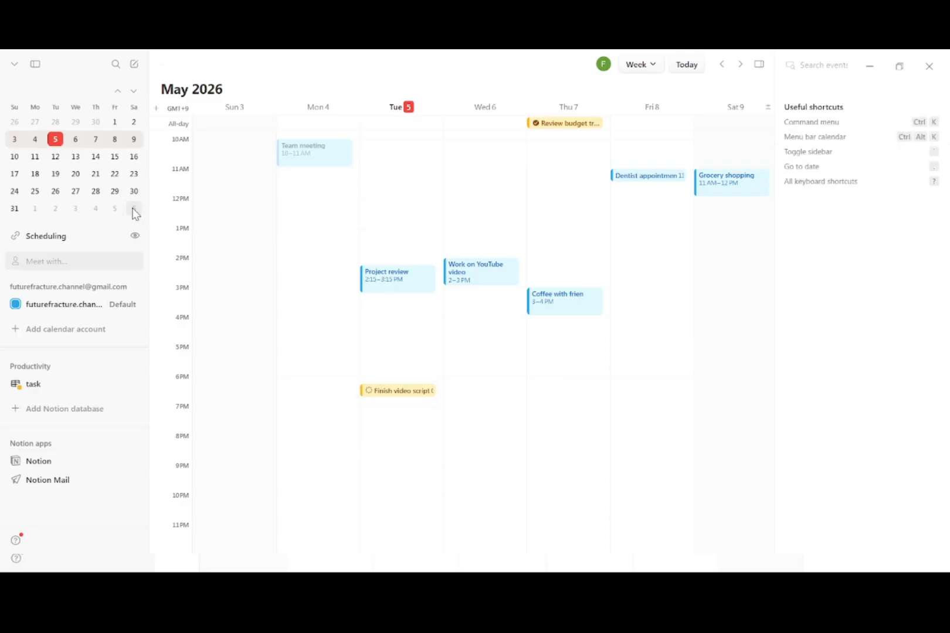
Step: Hide the sidebar with the mini calendar and account list, and show it again
{"action": "left_click", "coordinate": [35, 65]}
{"action": "left_click", "coordinate": [35, 65]}
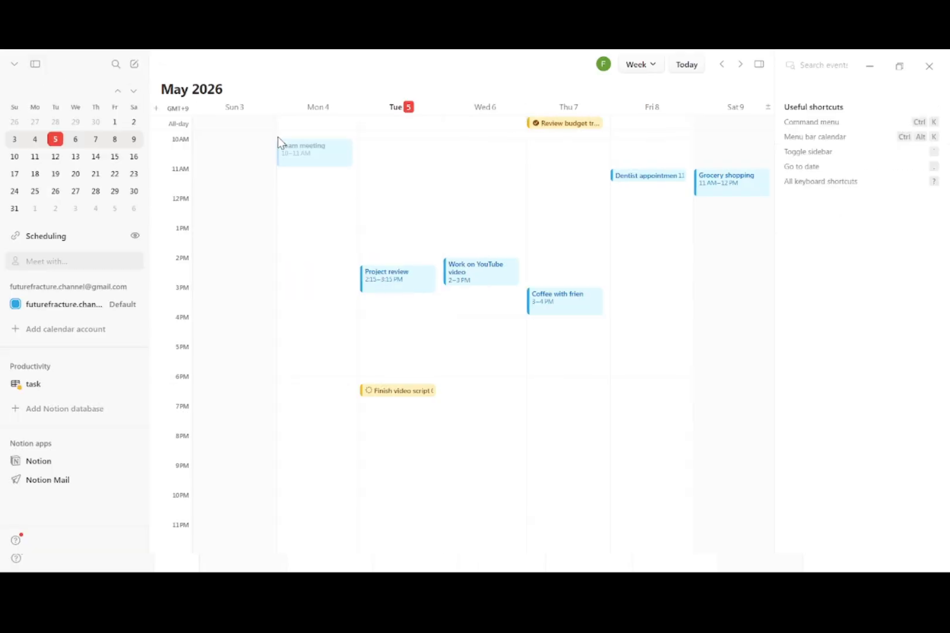